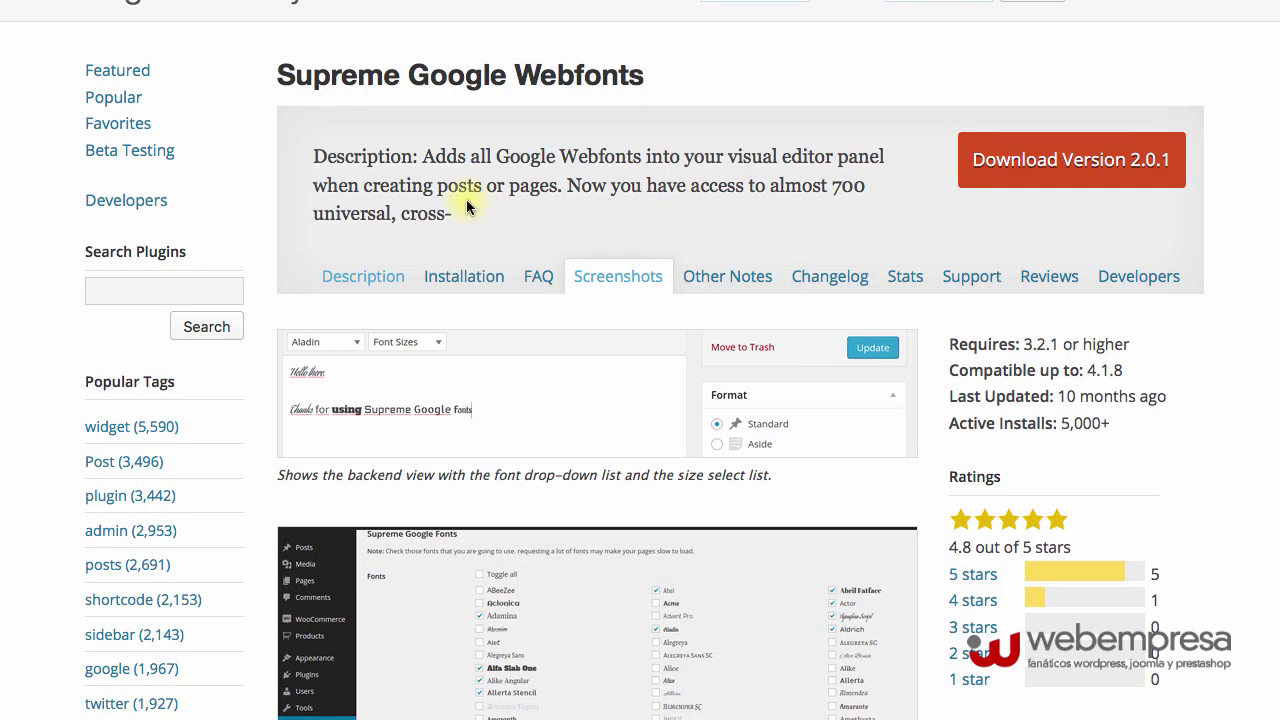
Step: Review the Supreme Google Webfonts page in the WordPress plugin directory and highlight the plugin's name
scroll(466, 199, up, 3)
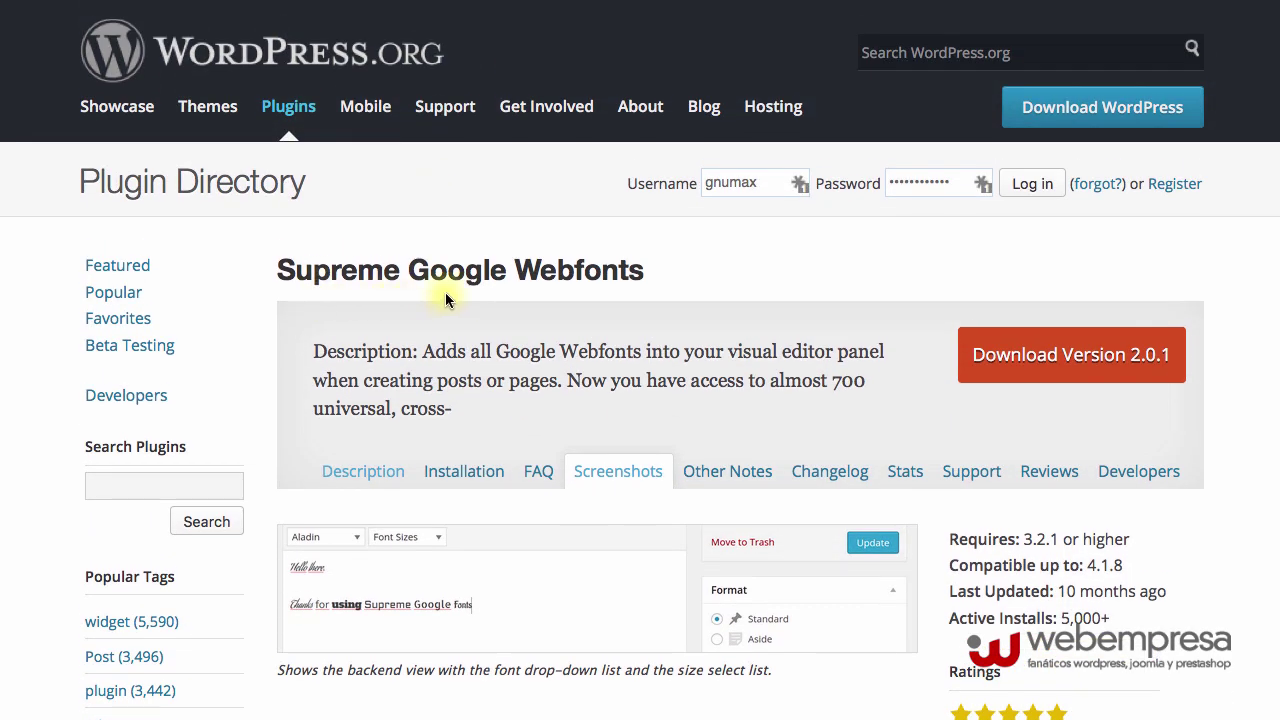
triple_click(511, 268)
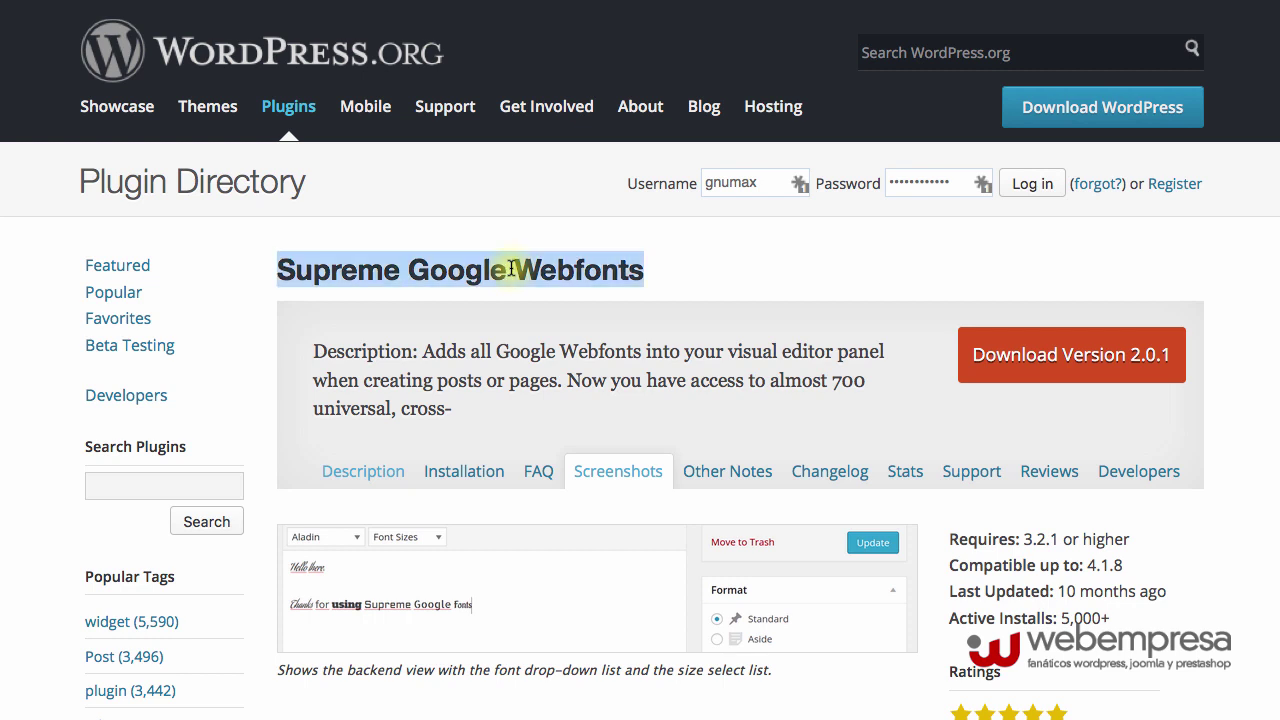
click(783, 247)
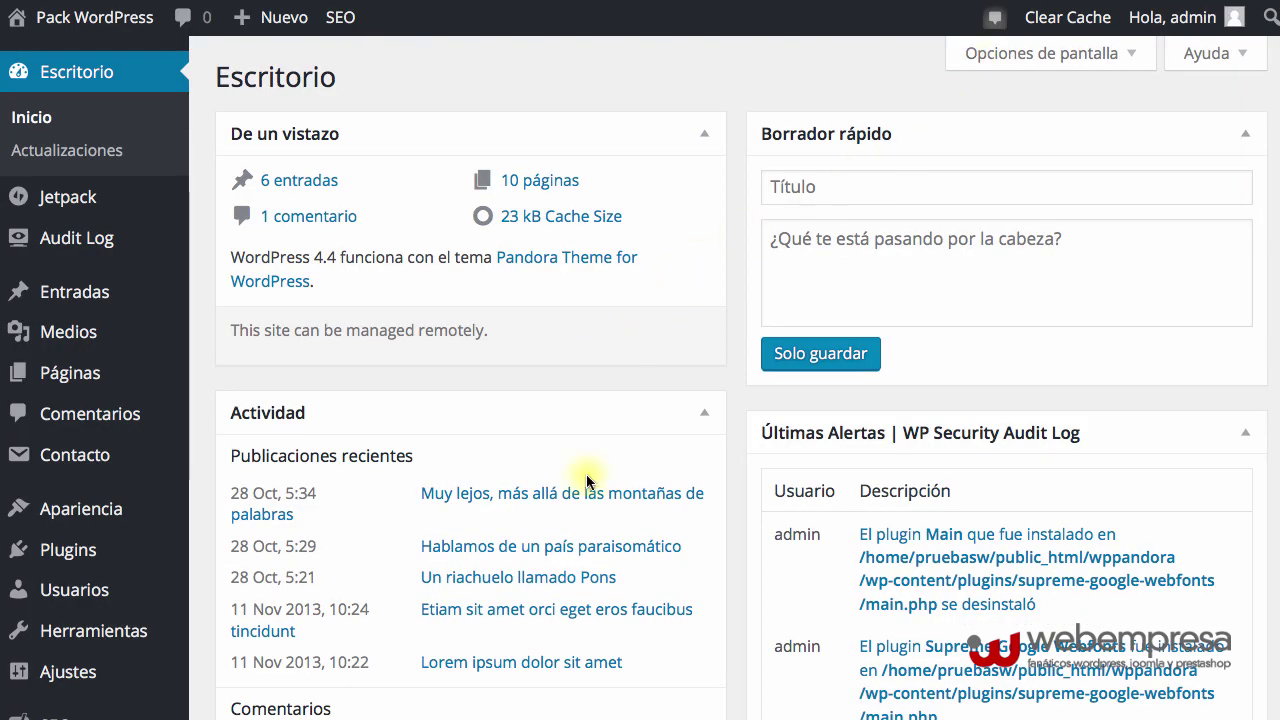
Step: Open the post "Muy lejos, más allá de las montañas de palabras" for editing from the list of all posts
scroll(571, 414, down, 7)
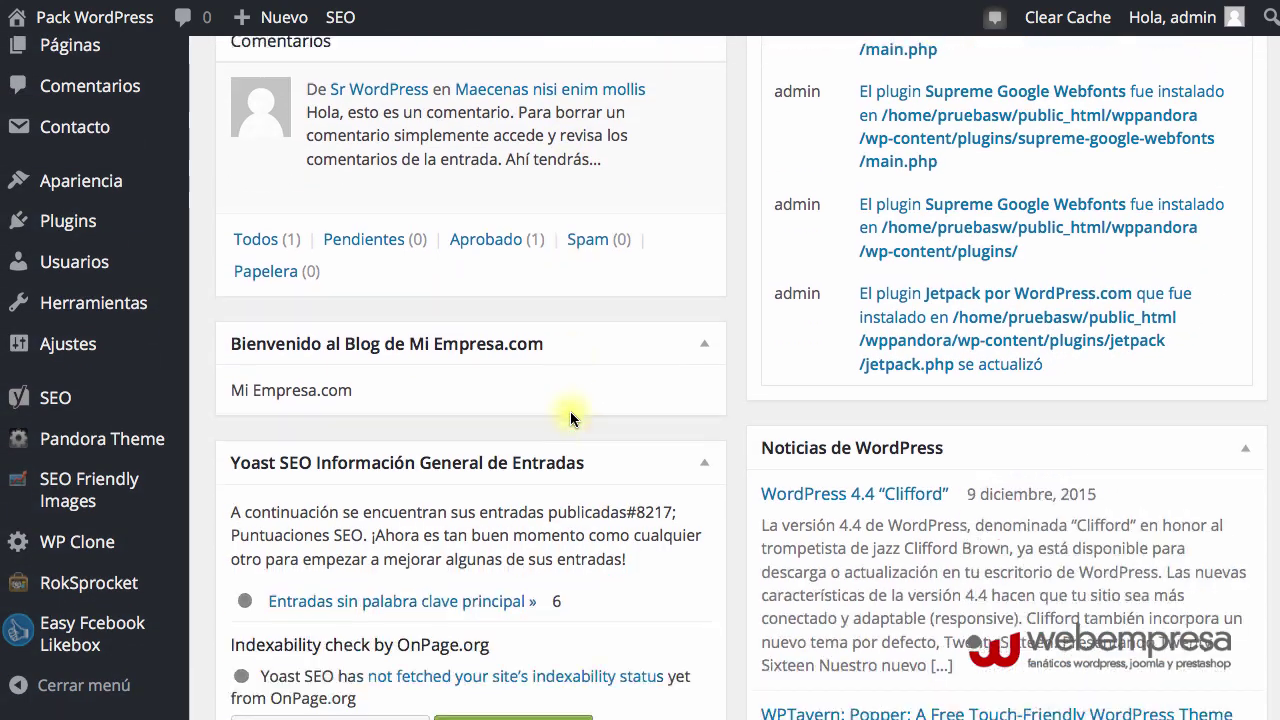
scroll(570, 411, up, 7)
mouse_move(63, 294)
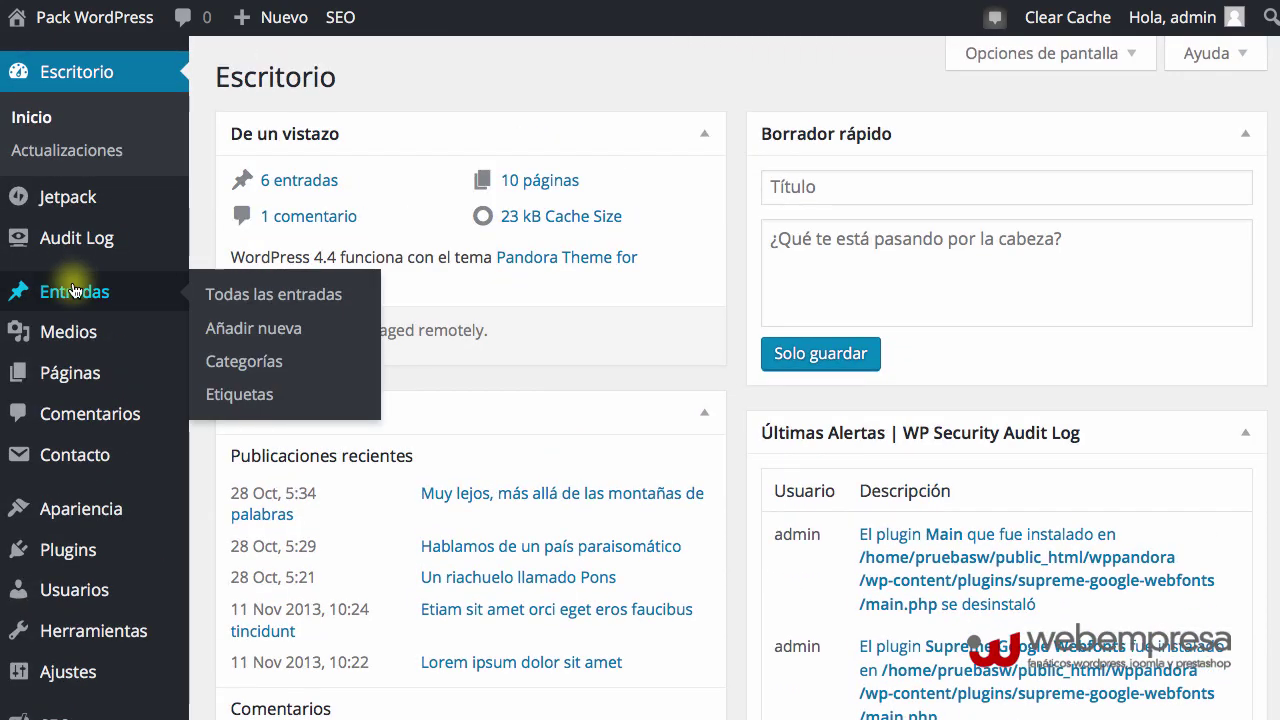
click(267, 296)
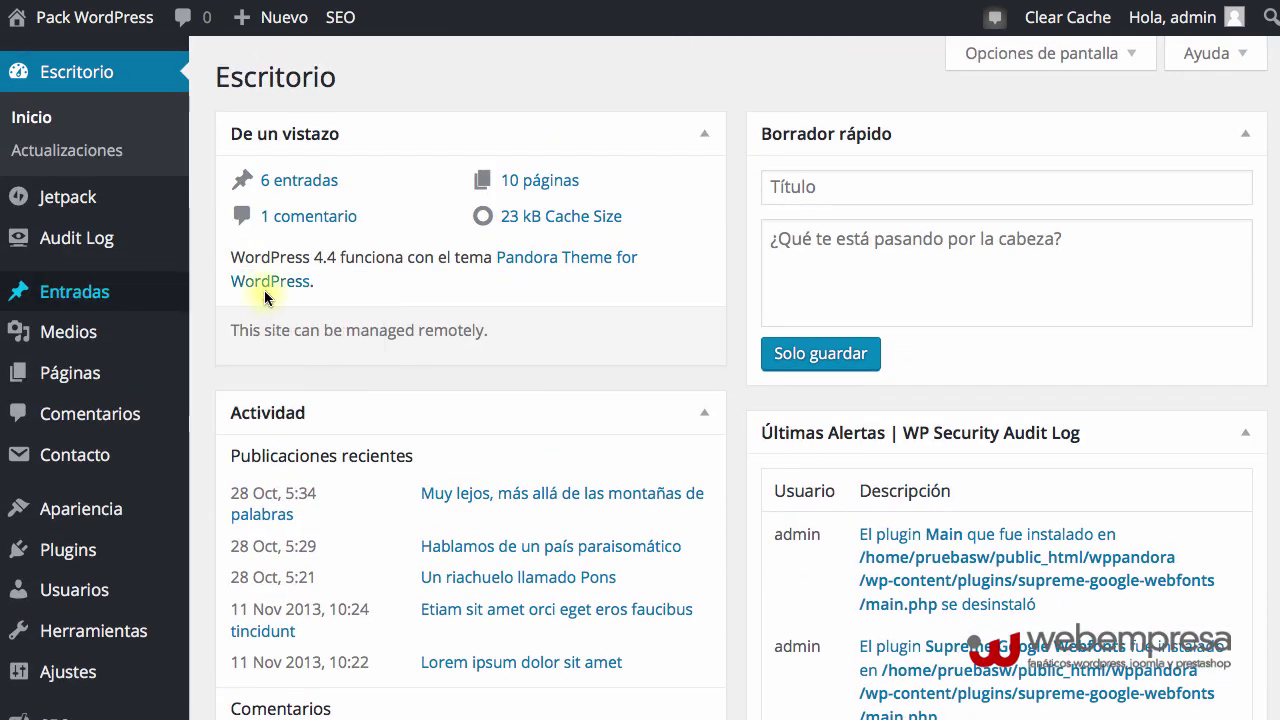
click(296, 299)
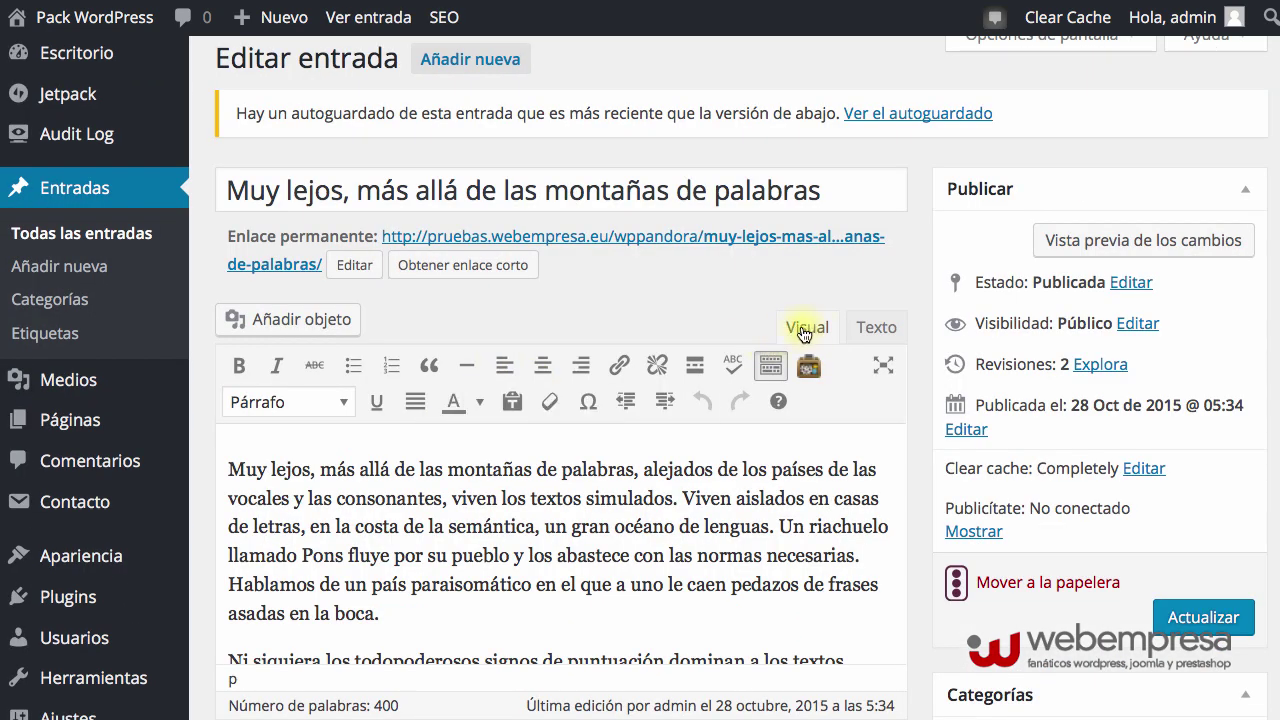
Step: Examine the post's content in the plain text editing view, and return to the visual editor
click(872, 330)
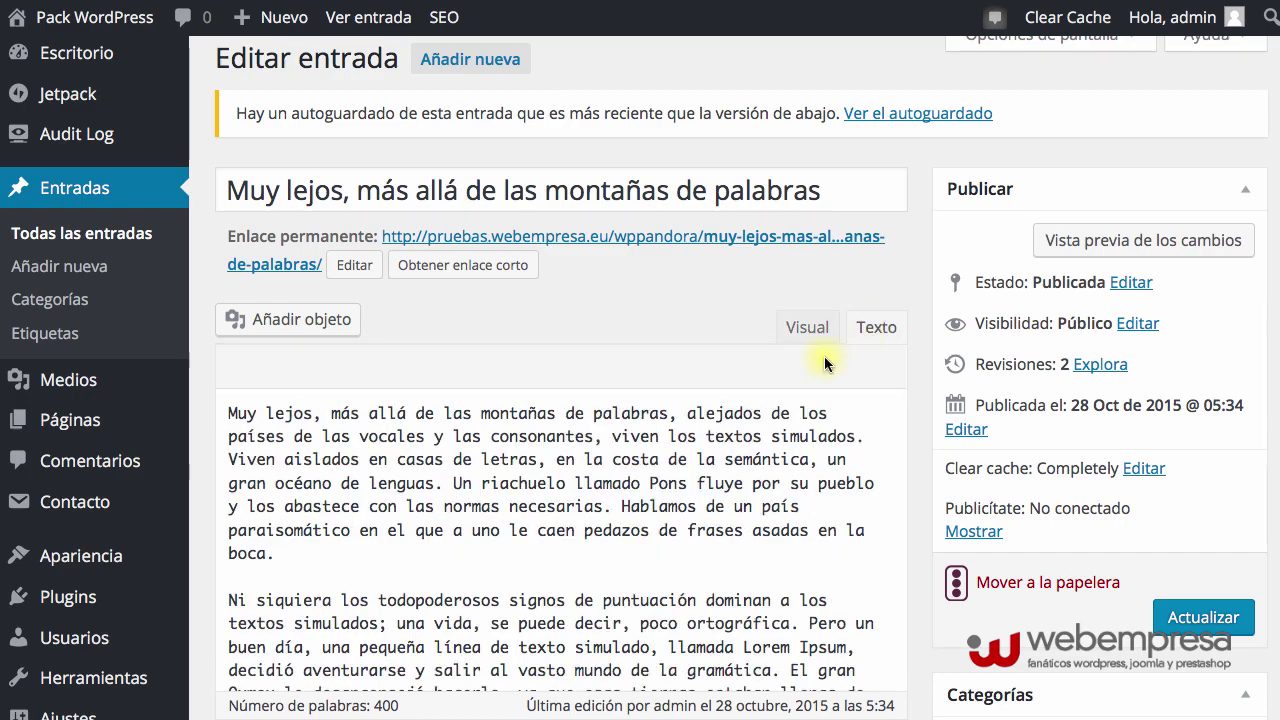
scroll(380, 440, down, 10)
scroll(380, 443, up, 10)
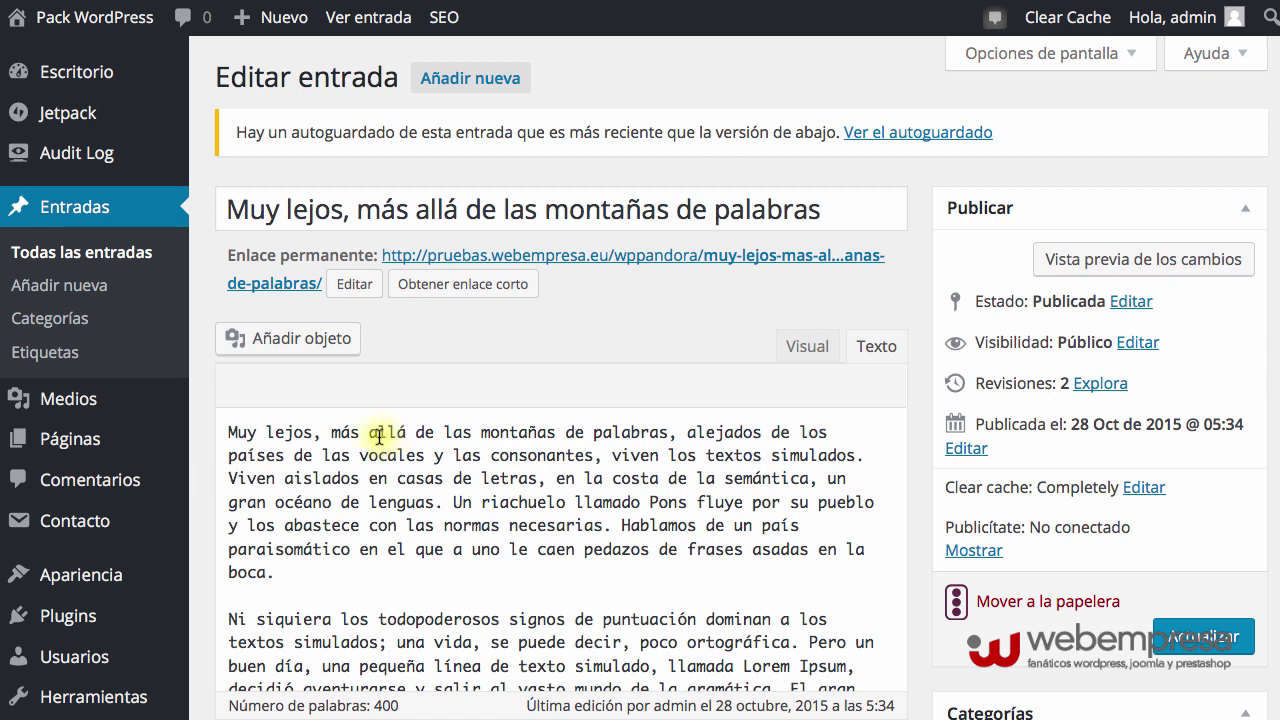
click(810, 350)
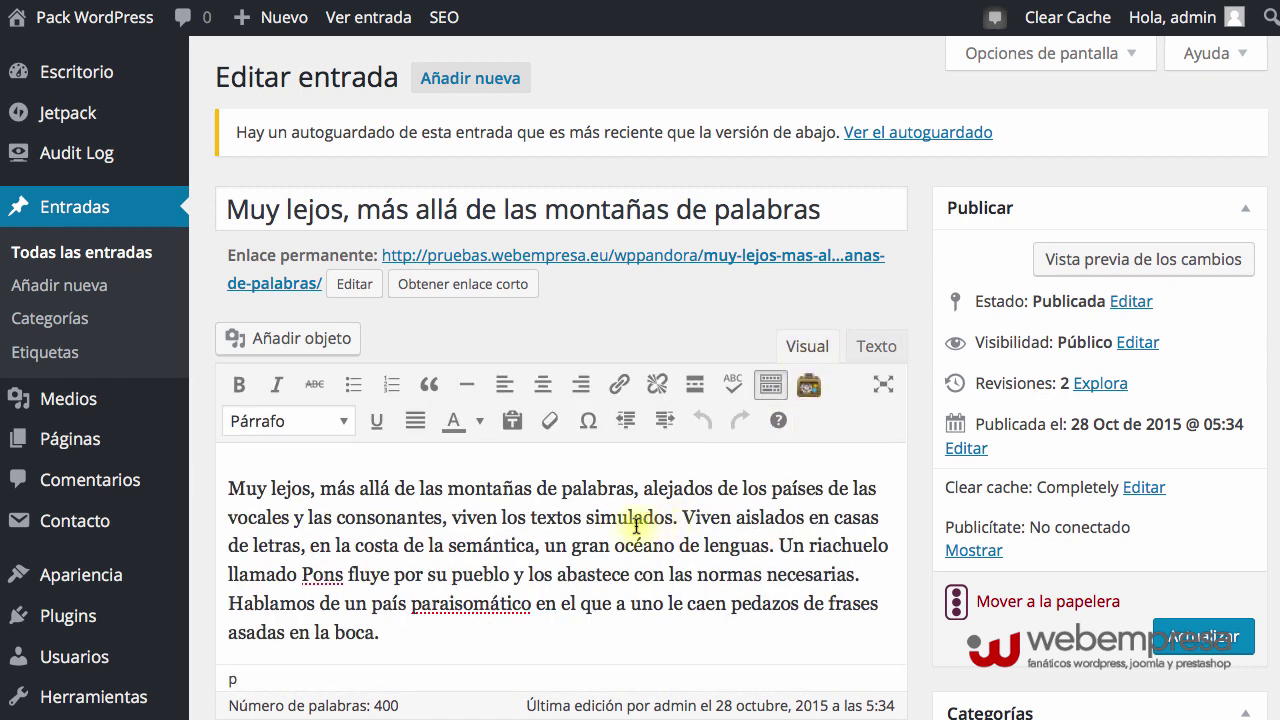
Step: Make the word "paraisomático" in the first paragraph bold and inspect the editor's paragraph style and text colour options
double_click(446, 604)
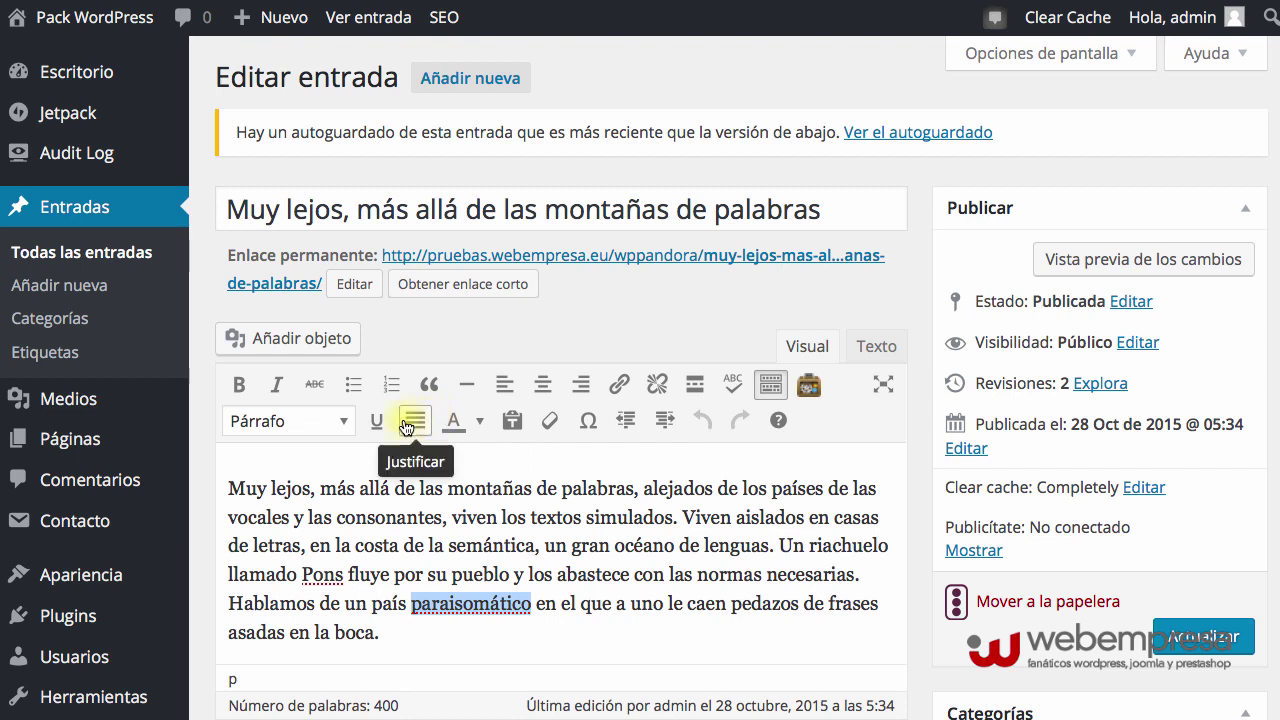
click(238, 384)
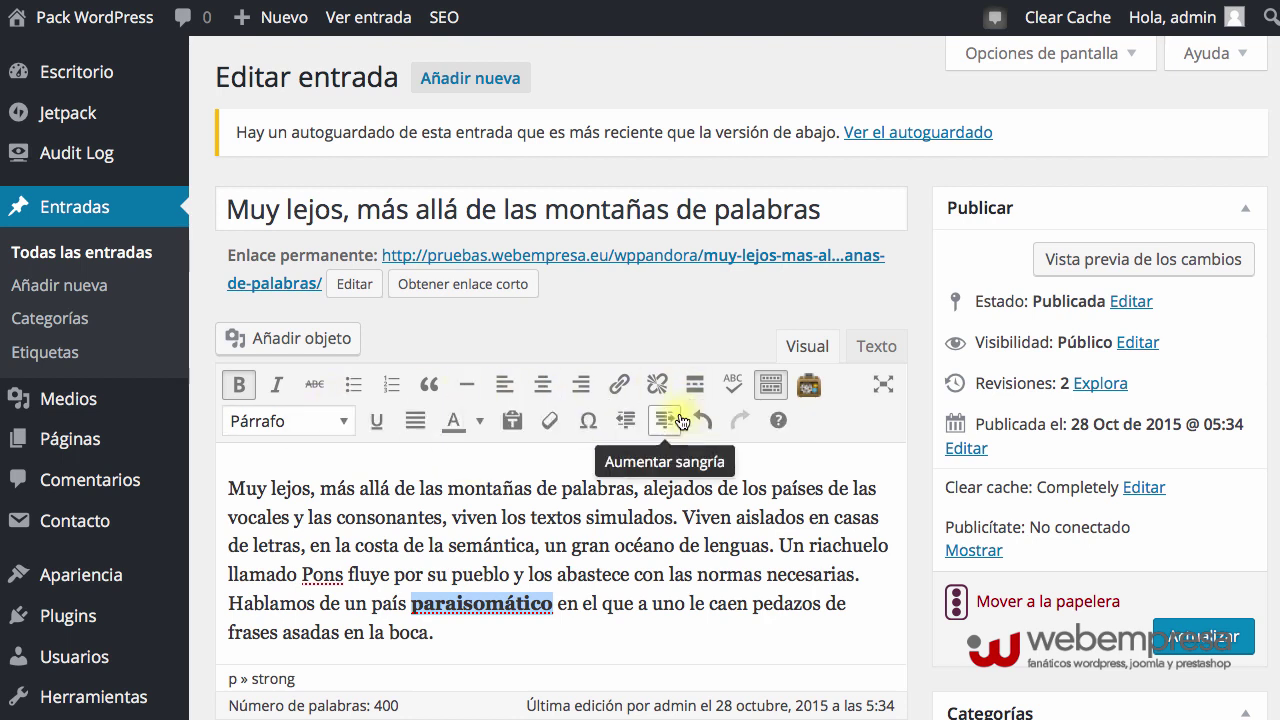
click(343, 423)
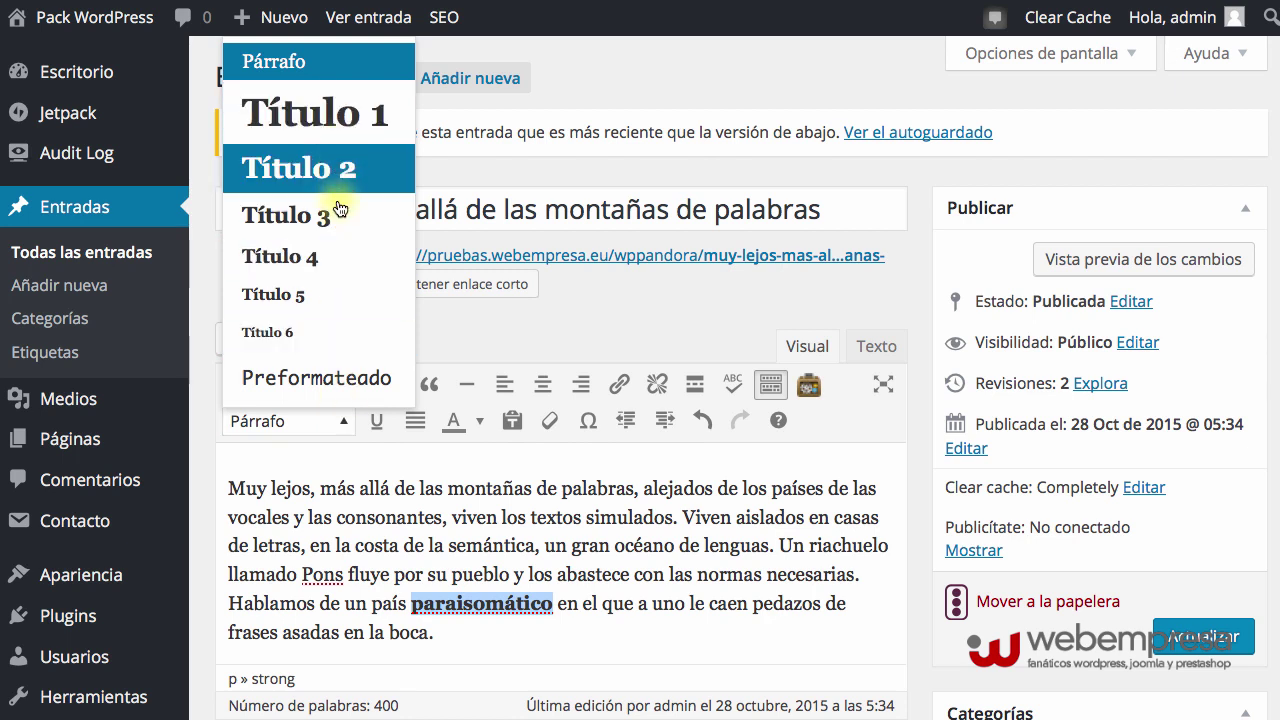
click(361, 488)
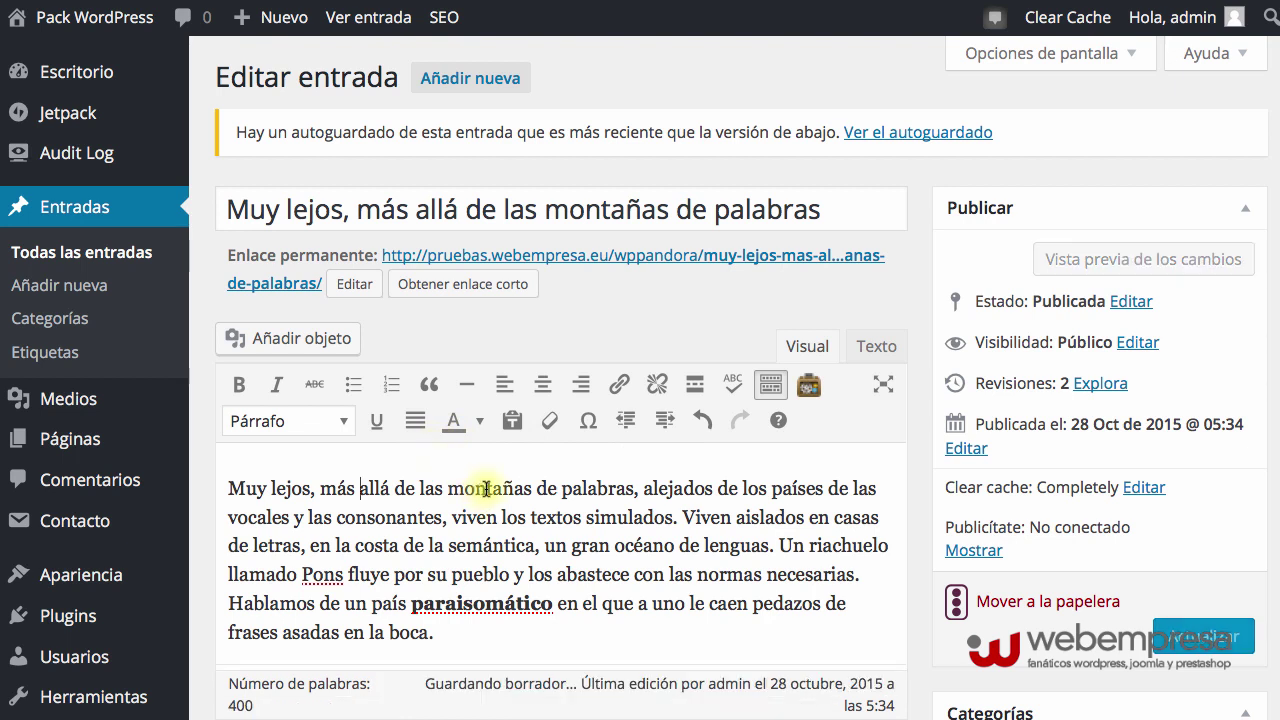
click(481, 422)
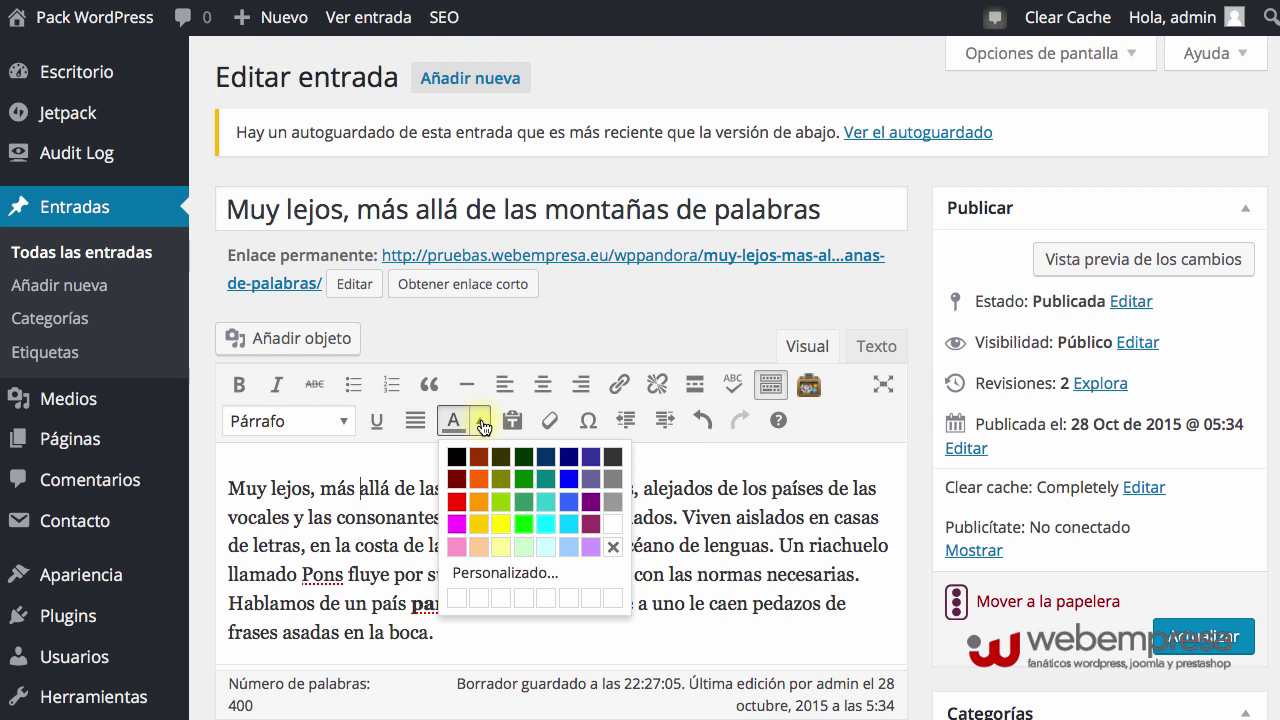
drag(320, 488, 630, 488)
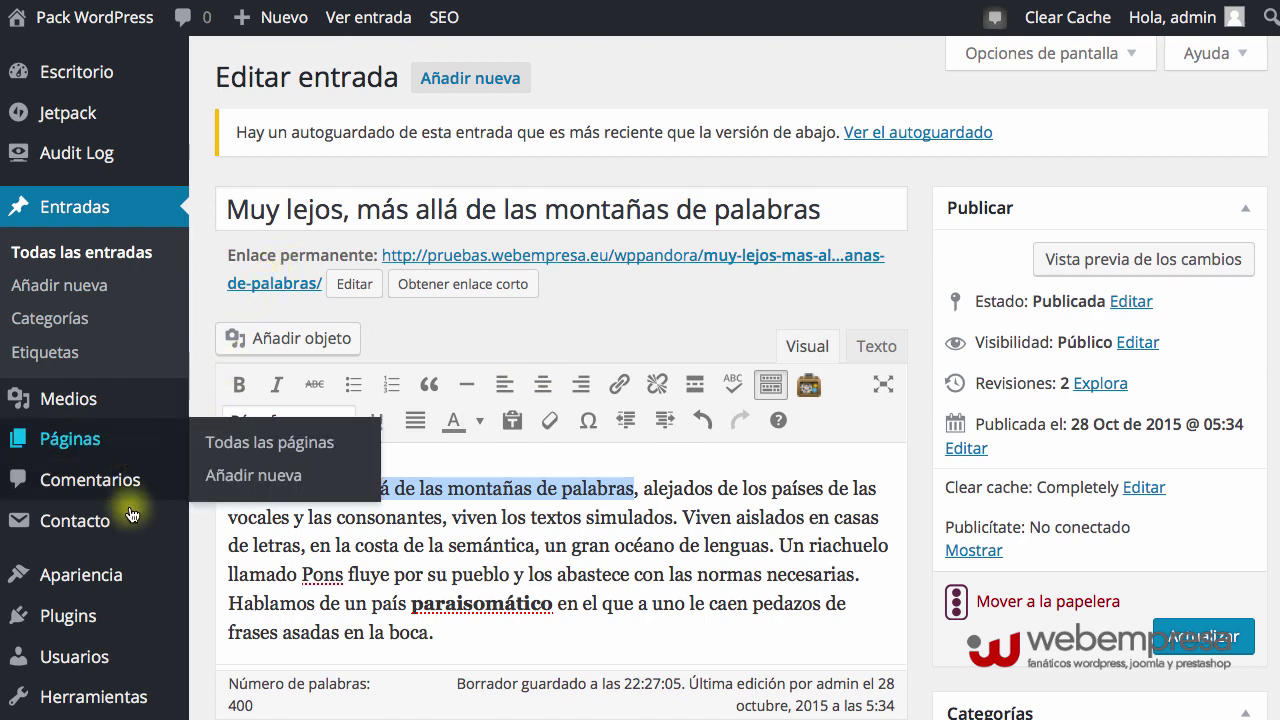
Step: Leave the post editor without saving and open the page for adding new plugins
mouse_move(91, 614)
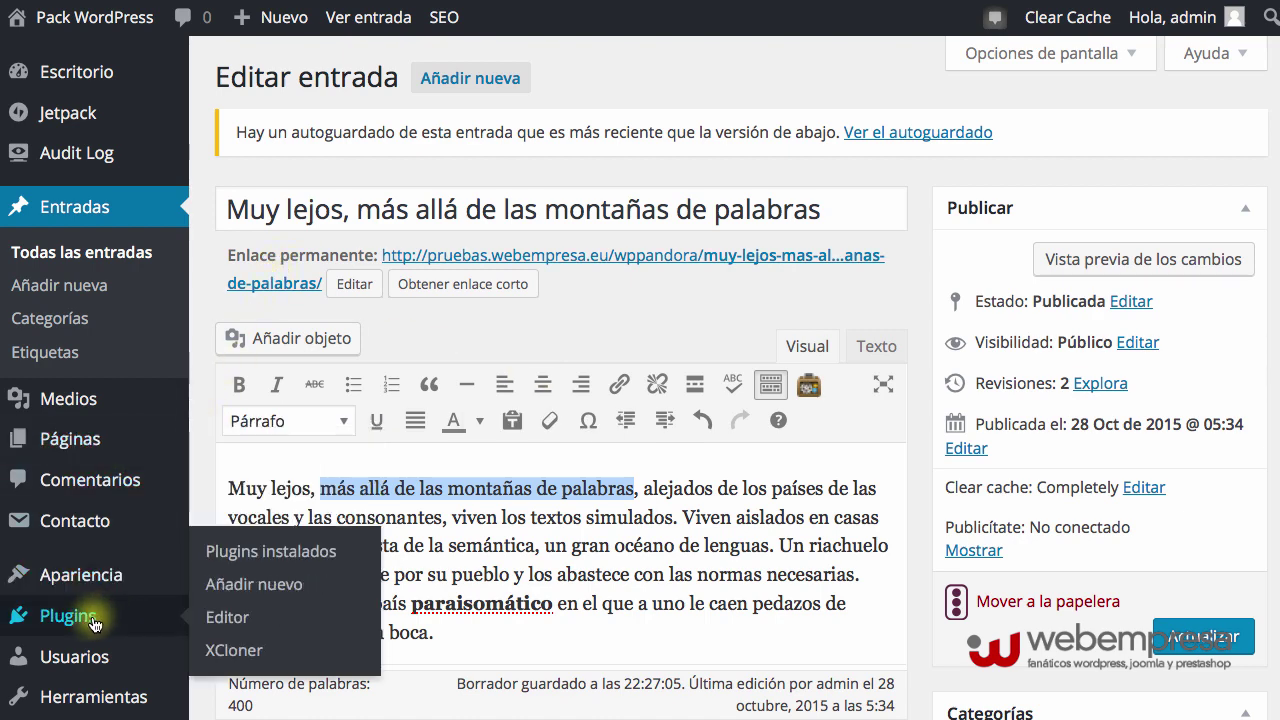
click(280, 594)
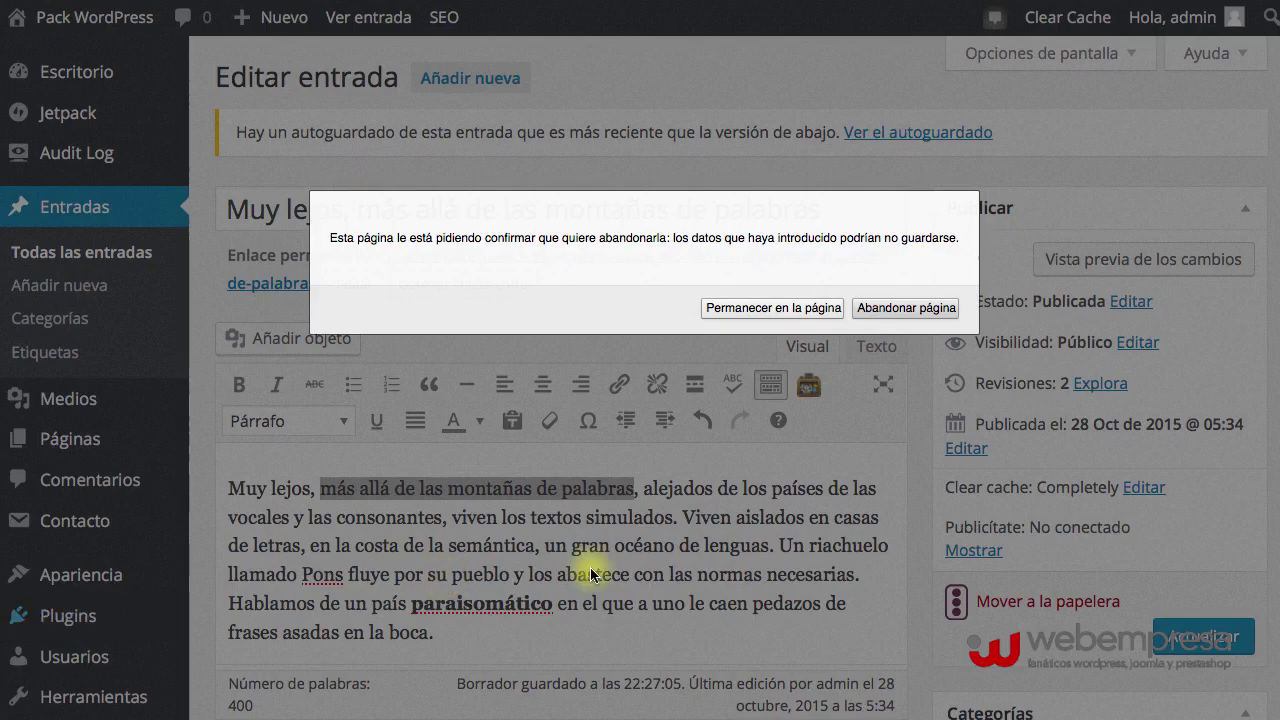
click(871, 308)
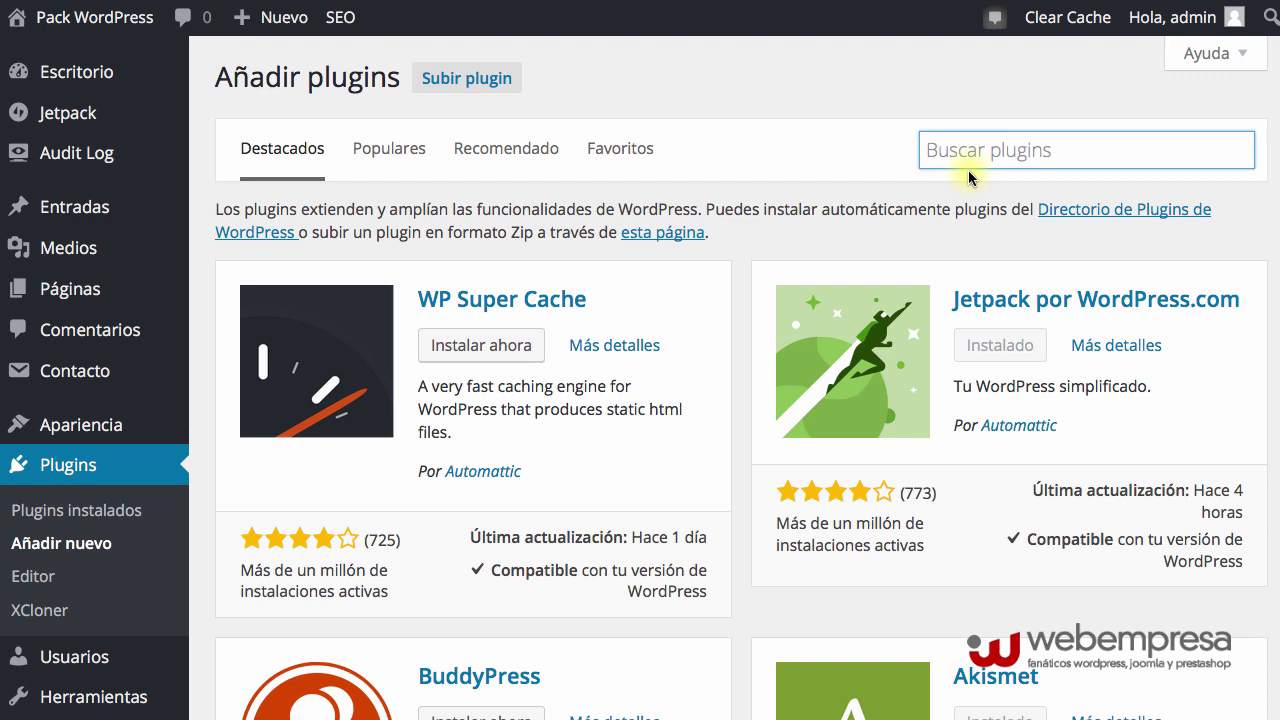
Step: Search for "Supreme Google Webfonts", and install and activate the plugin
text(Supreme Google Webfonts)
key(Return)
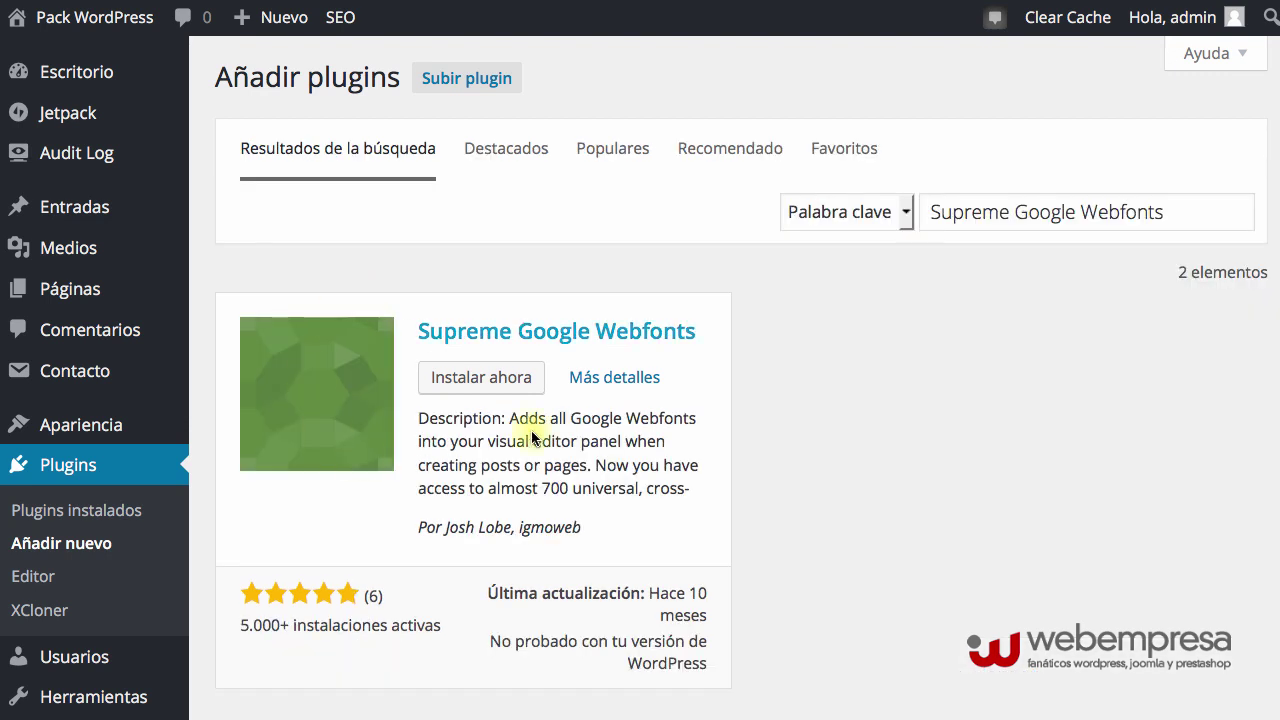
click(474, 384)
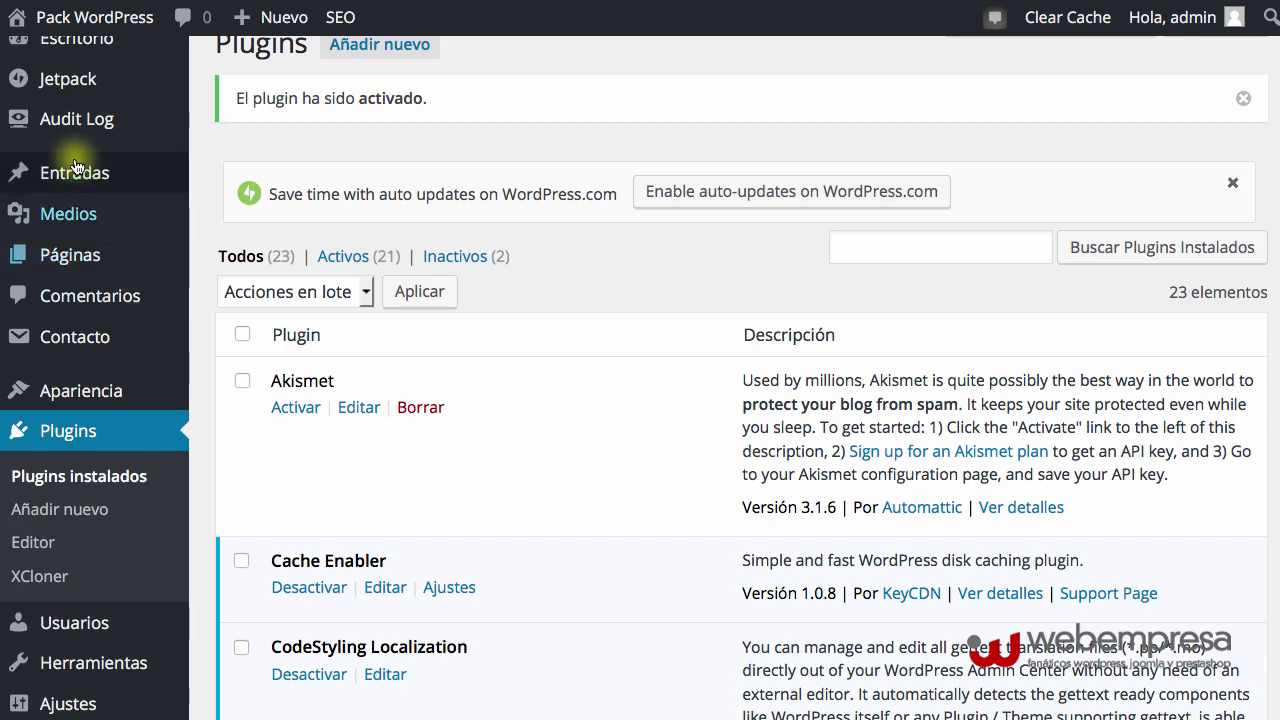
Step: Open the site's writing settings (Escritura)
mouse_move(136, 168)
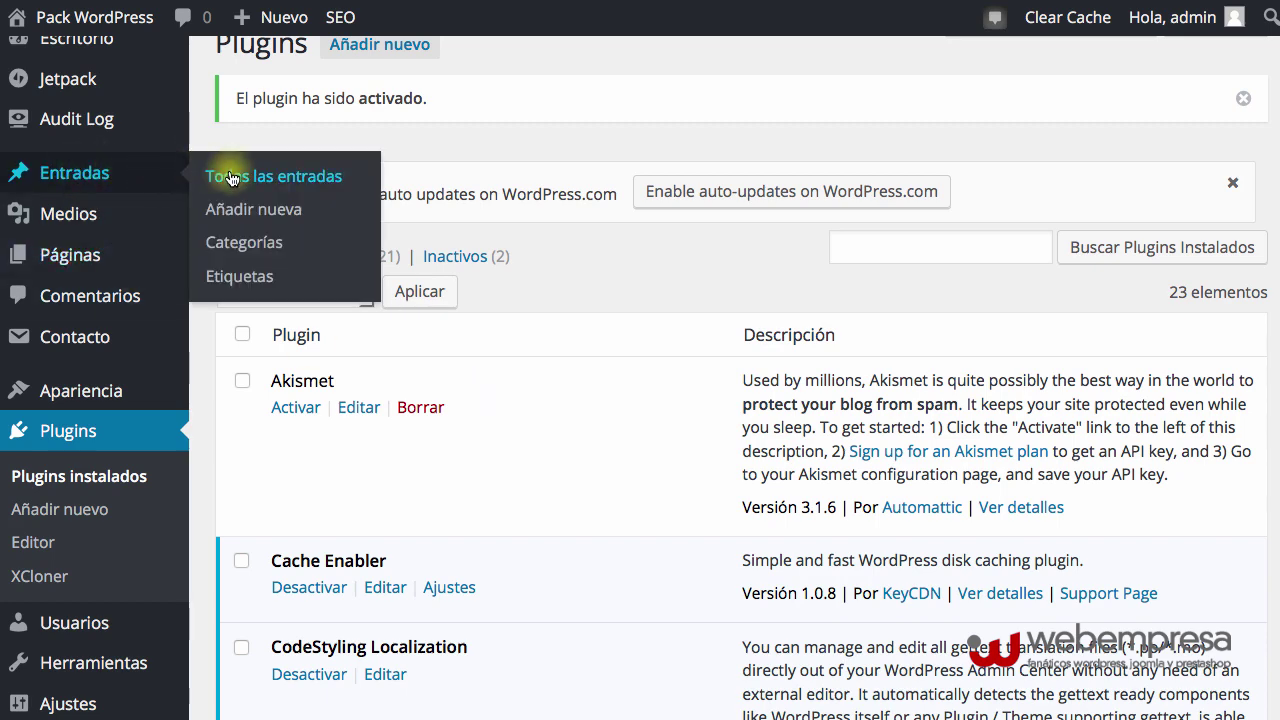
scroll(134, 354, down, 2)
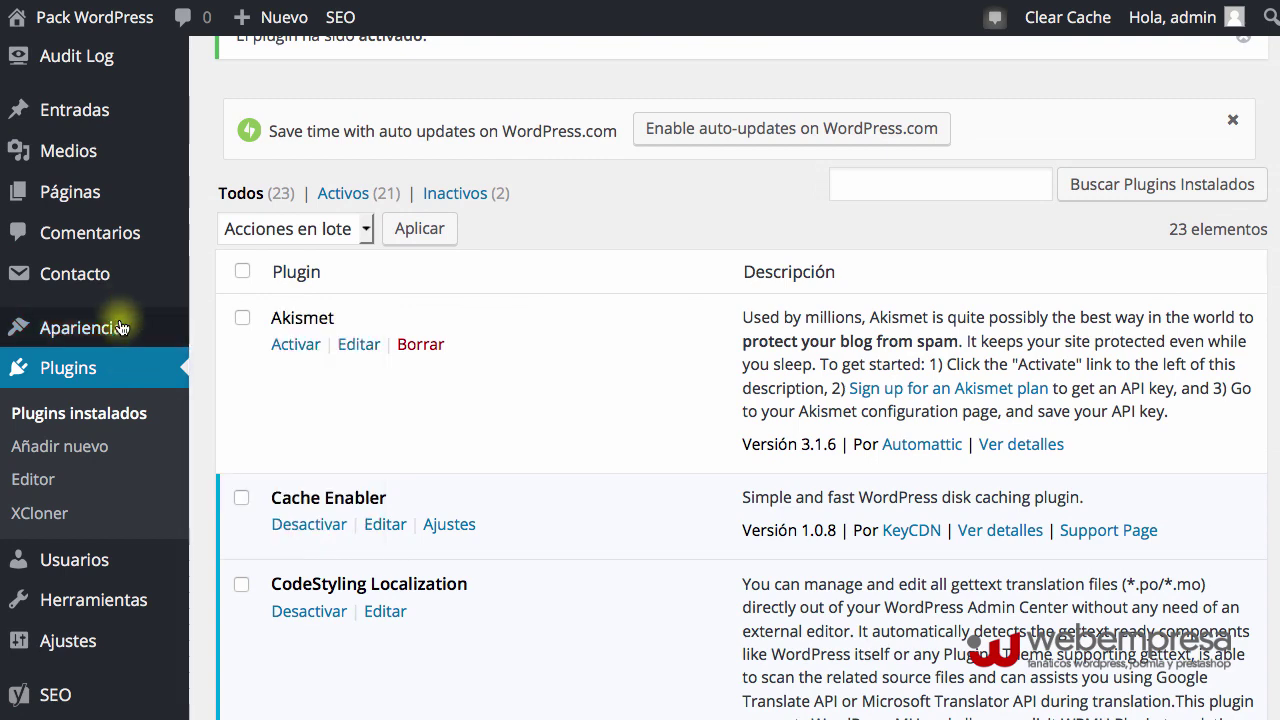
scroll(97, 491, down, 1)
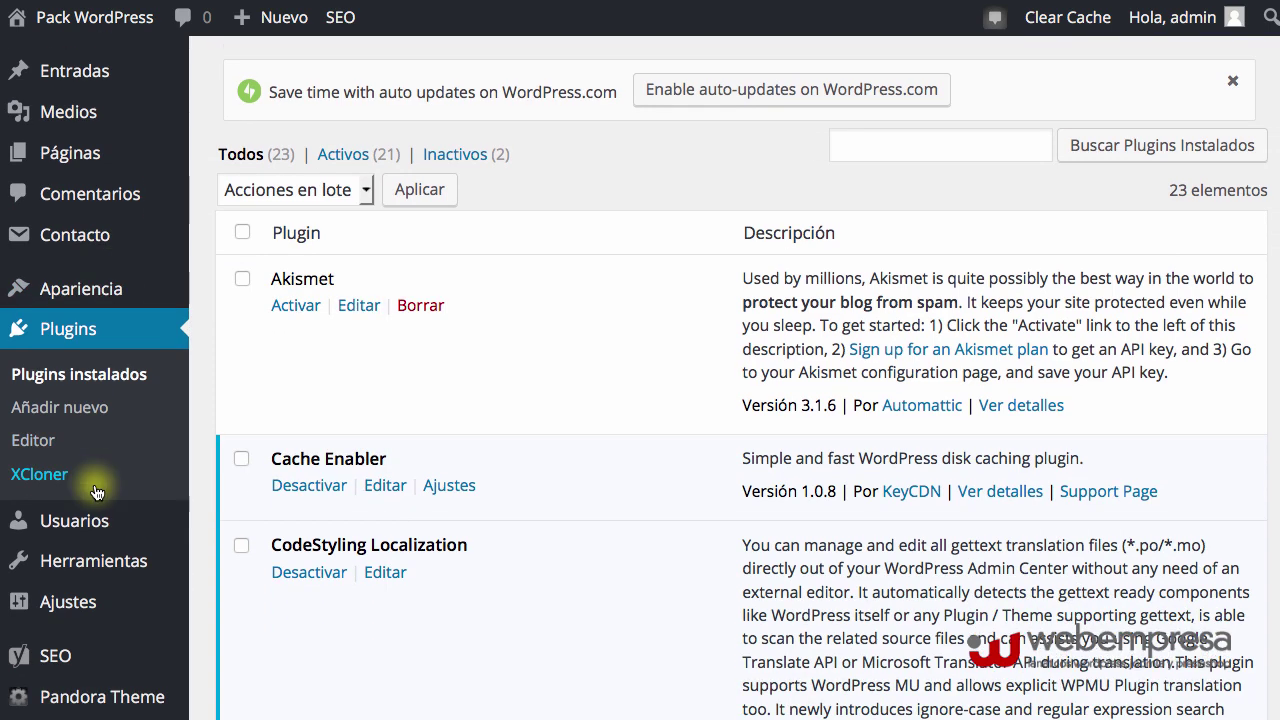
scroll(97, 491, down, 1)
scroll(97, 491, down, 2)
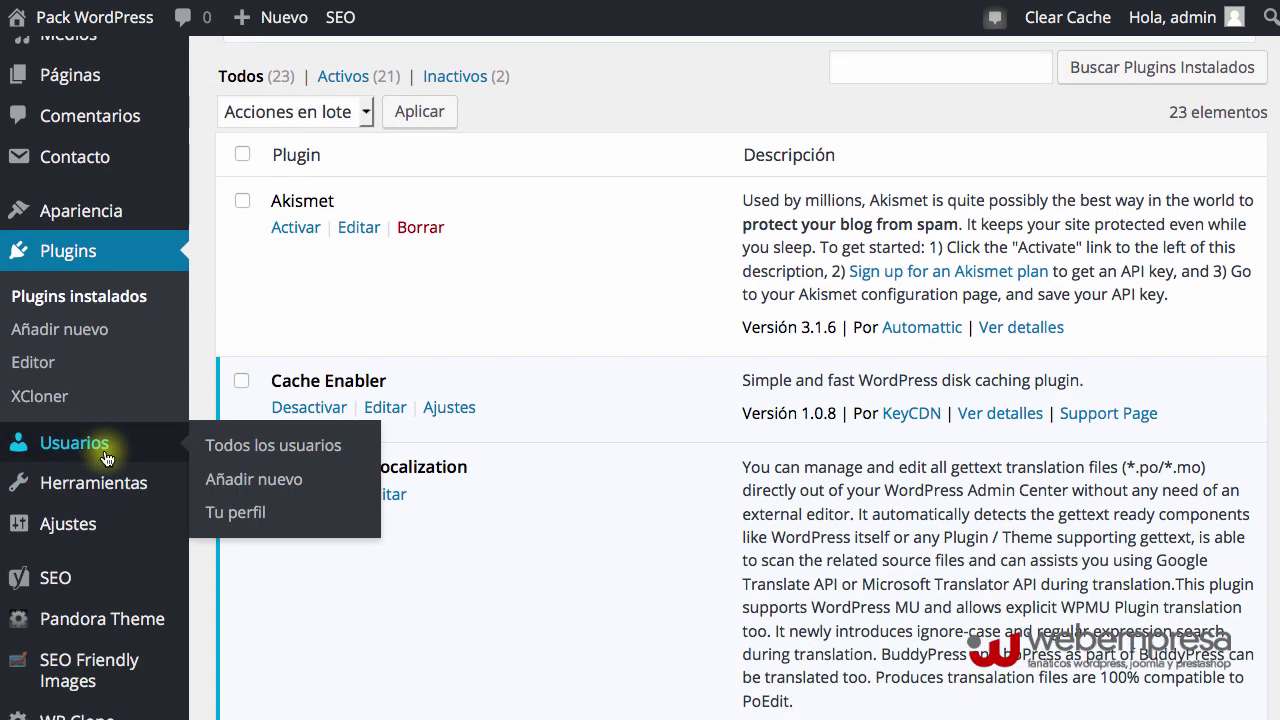
mouse_move(107, 472)
scroll(107, 472, down, 1)
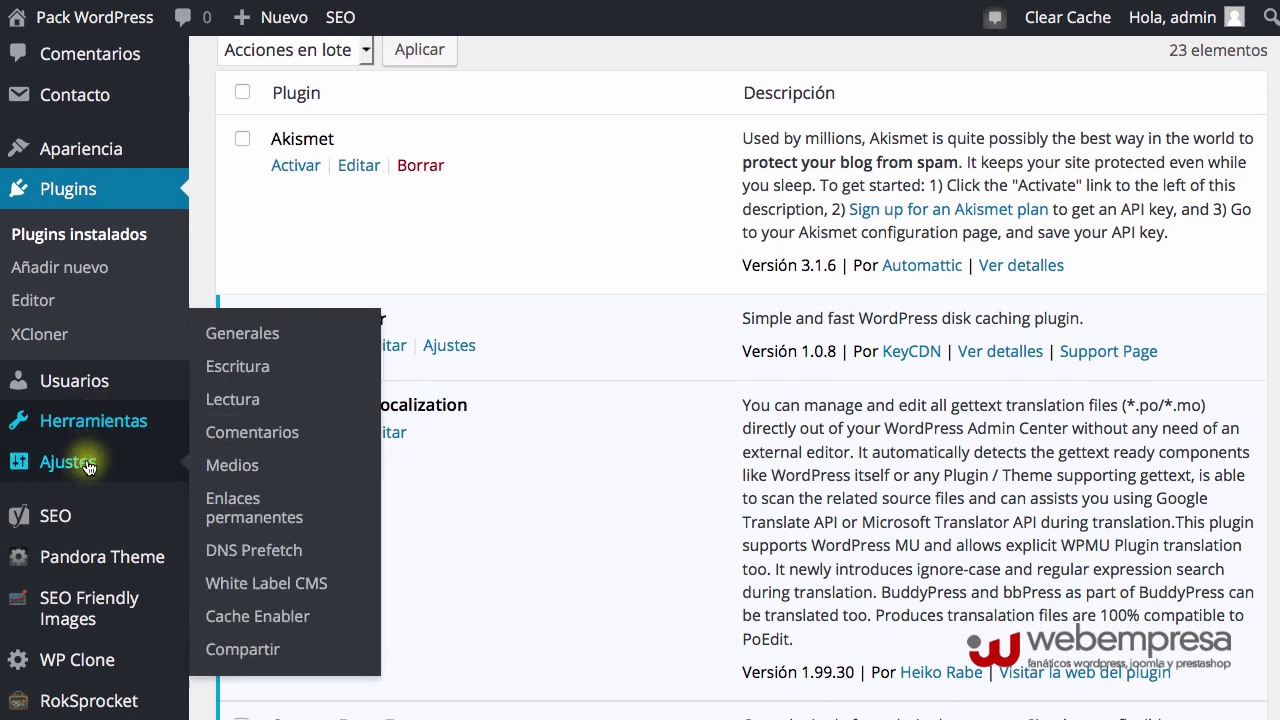
click(250, 368)
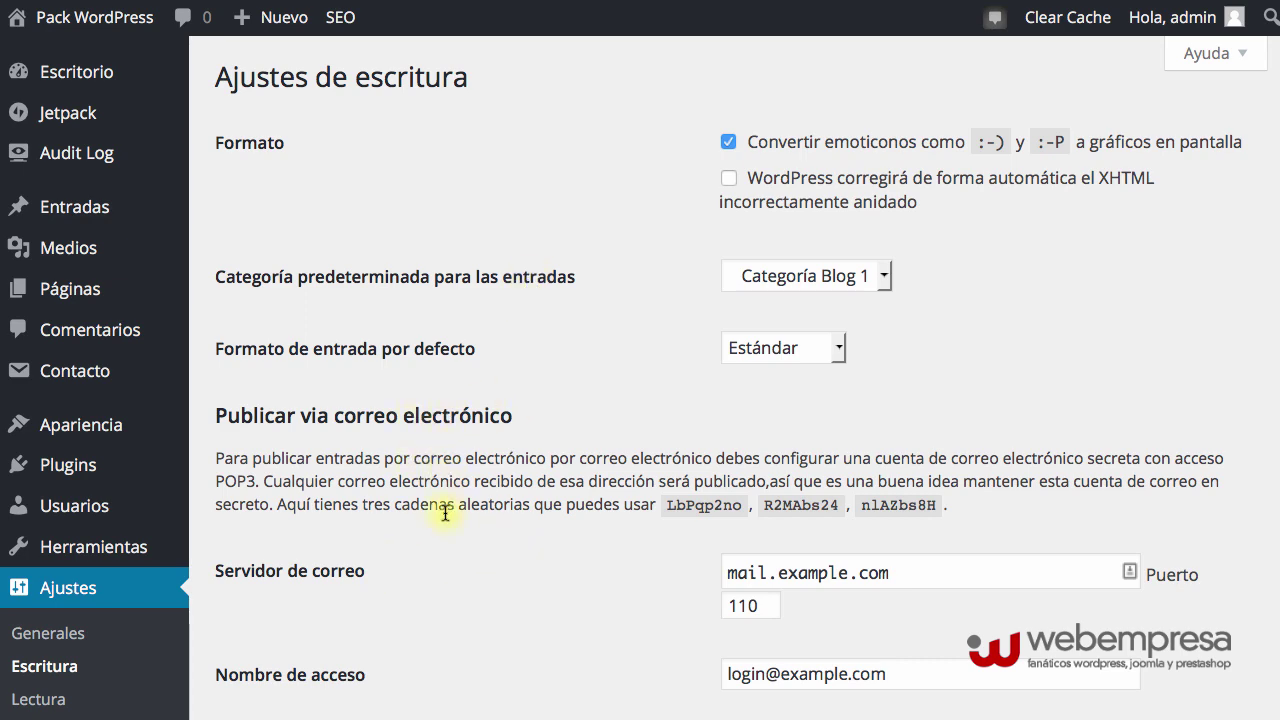
Step: Find the Supreme Google Fonts section in the writing settings and look through its list of available fonts and their previews
scroll(449, 557, down, 10)
click(454, 553)
scroll(454, 546, down, 6)
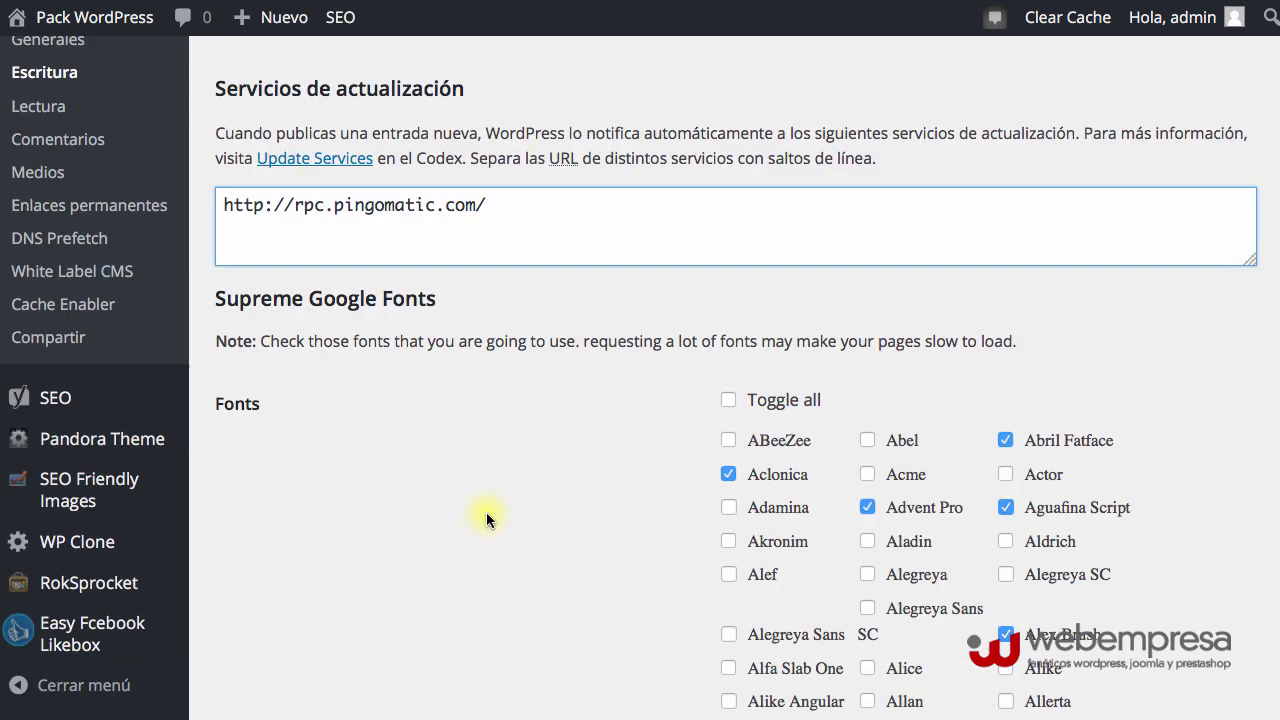
triple_click(233, 303)
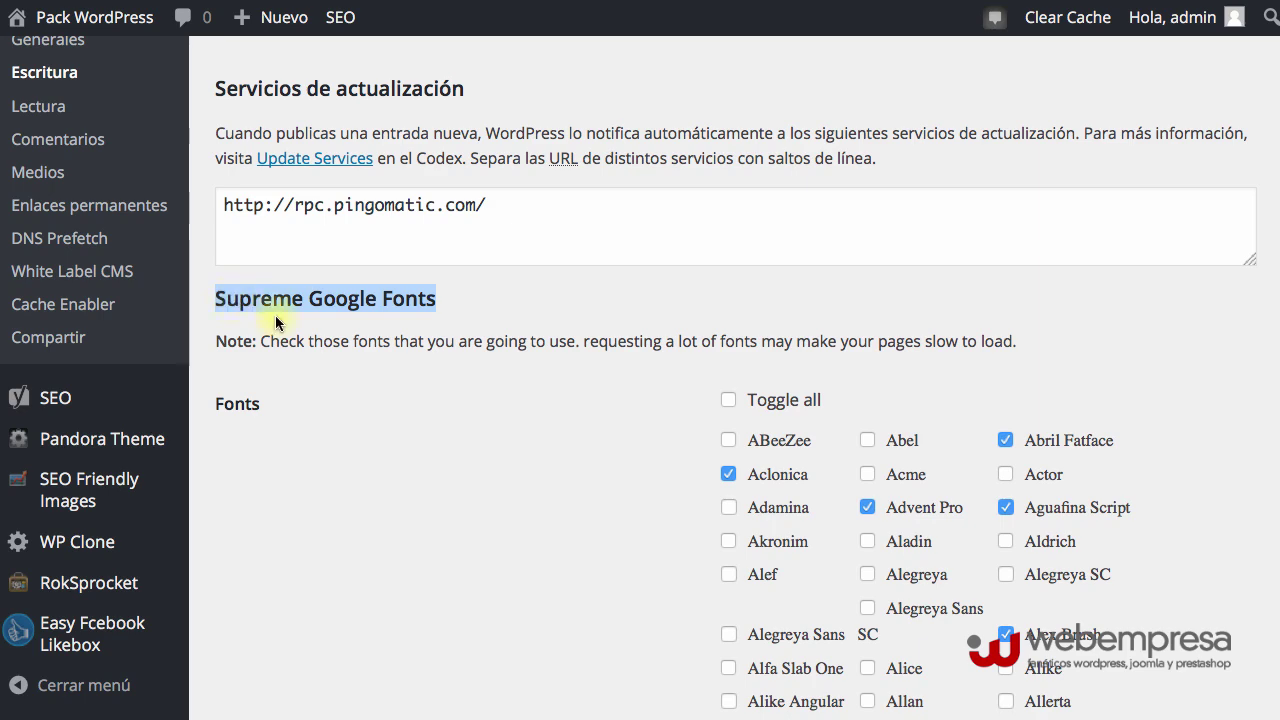
click(455, 418)
scroll(455, 418, down, 9)
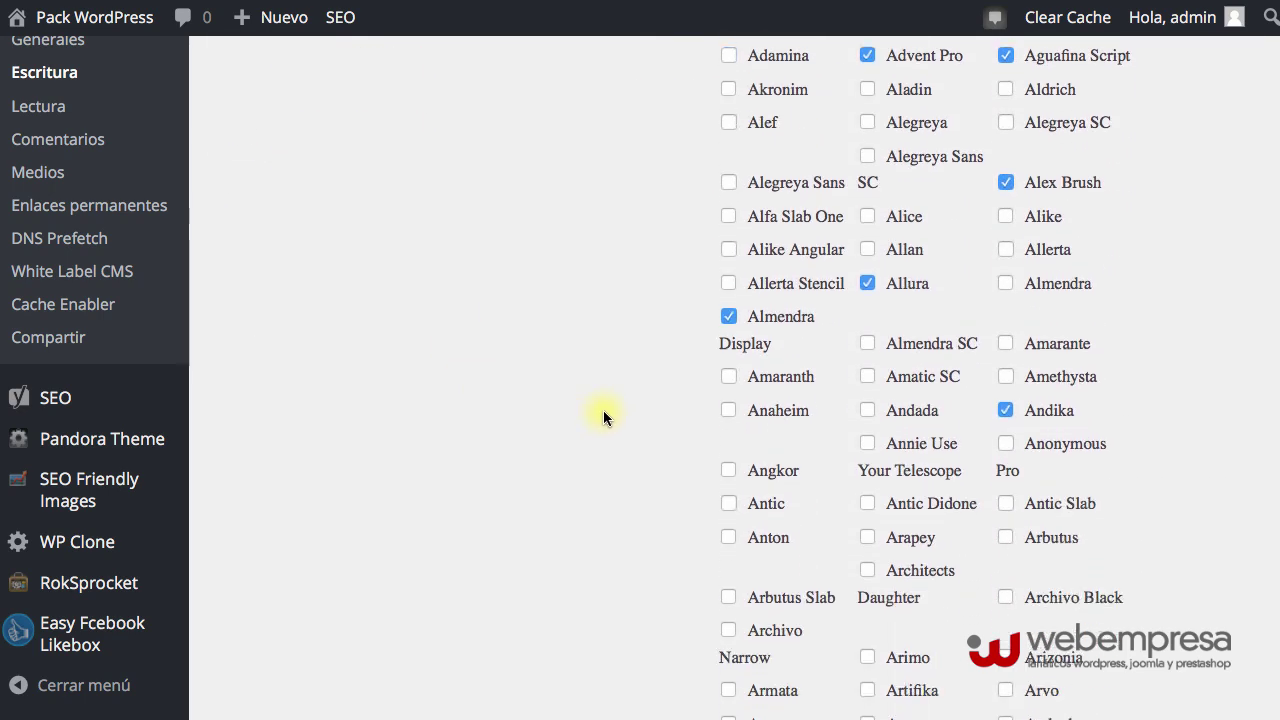
scroll(603, 410, down, 18)
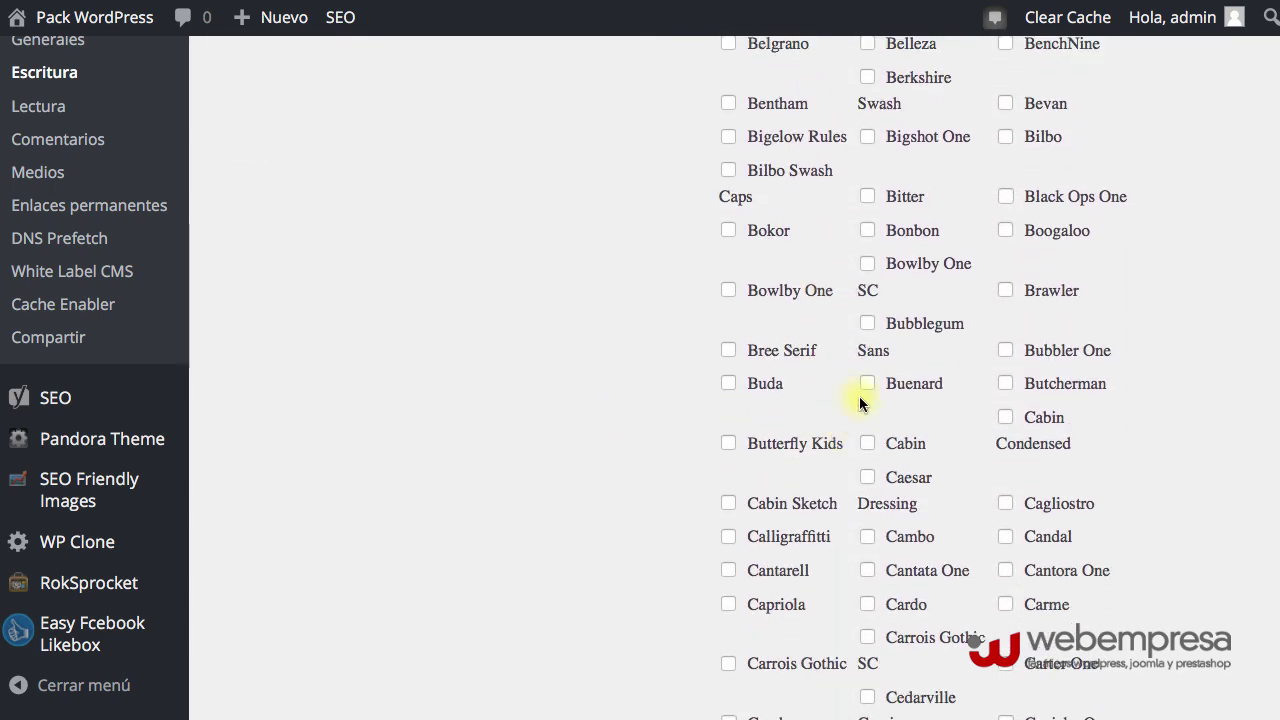
scroll(859, 403, down, 20)
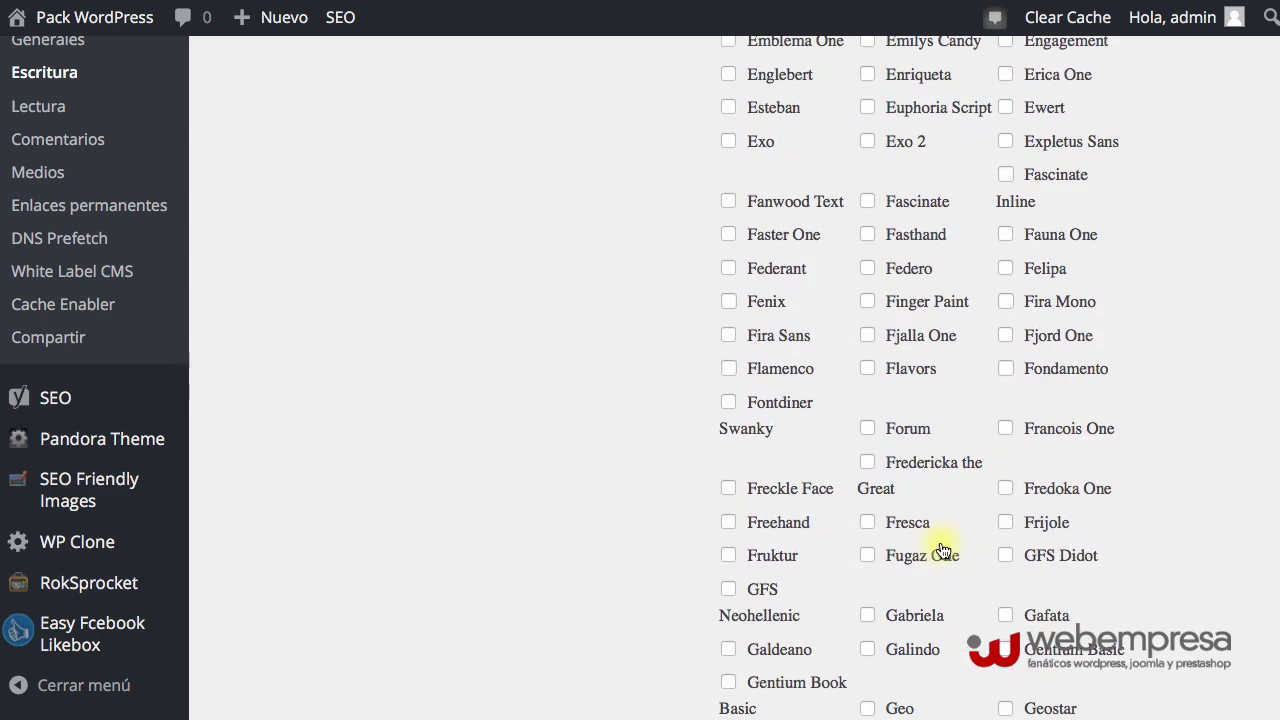
scroll(942, 548, down, 20)
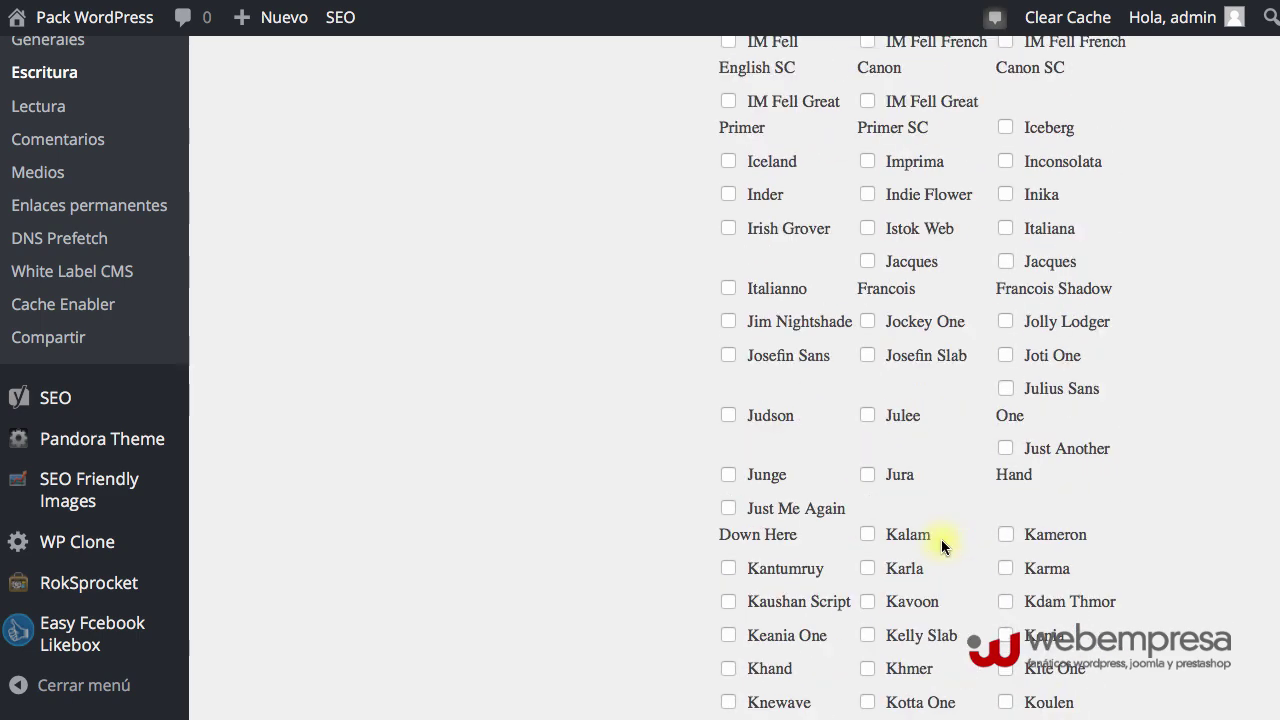
scroll(941, 539, down, 16)
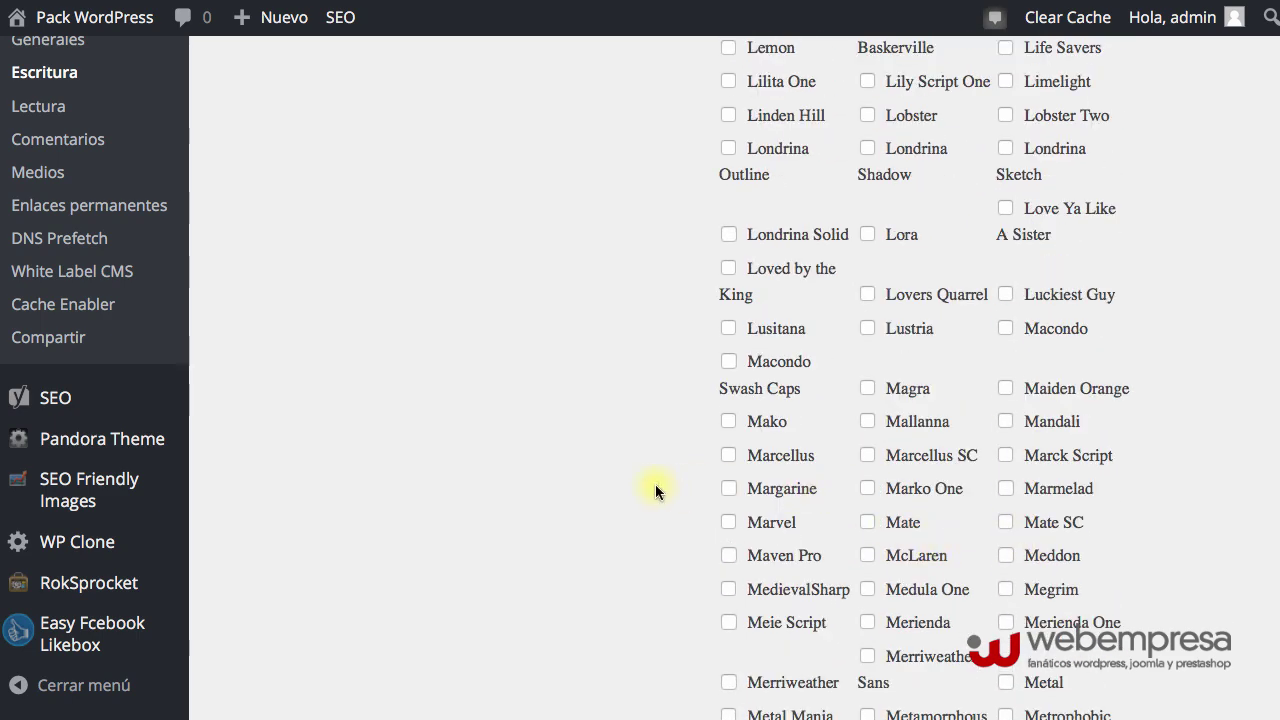
scroll(655, 487, down, 20)
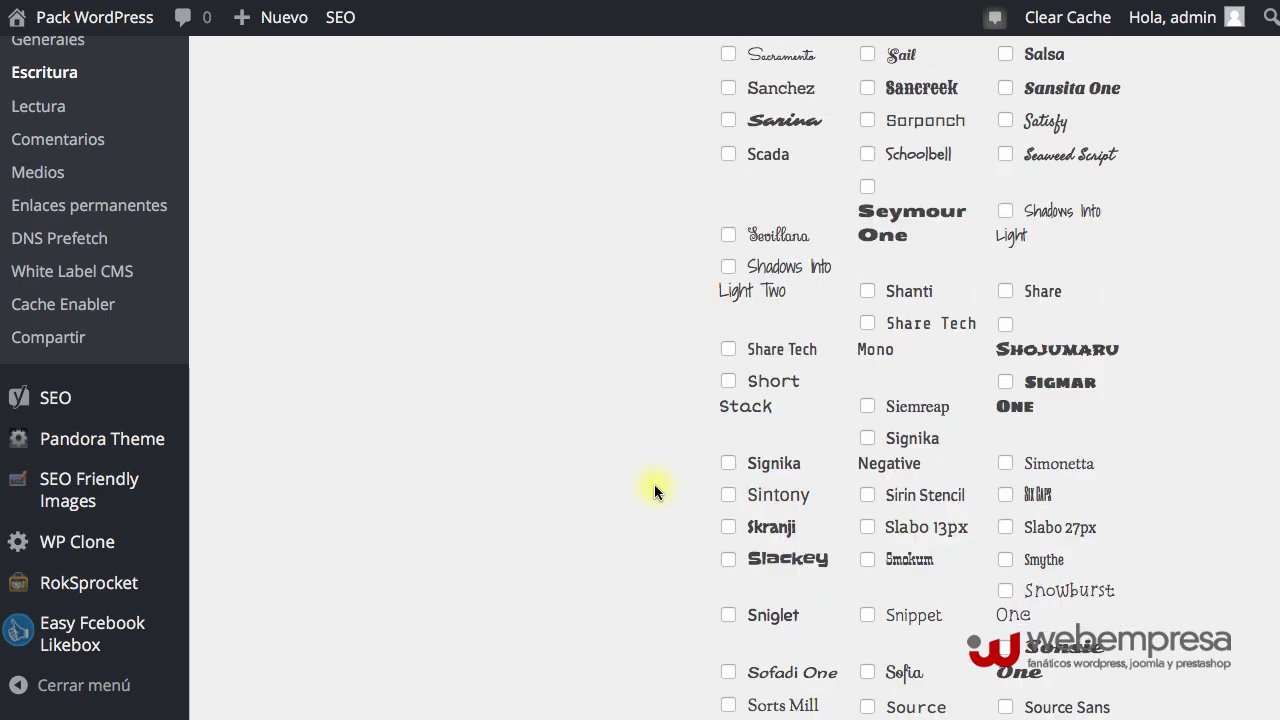
scroll(654, 484, up, 12)
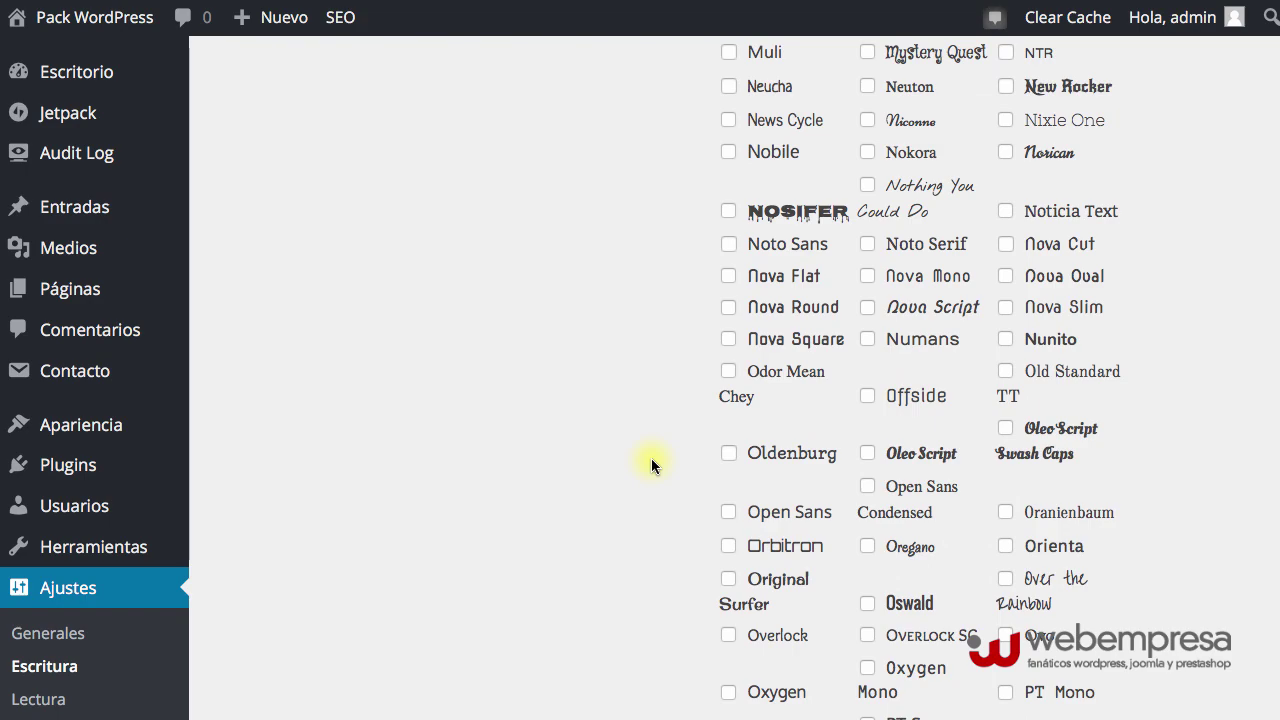
scroll(651, 465, up, 10)
scroll(647, 465, up, 10)
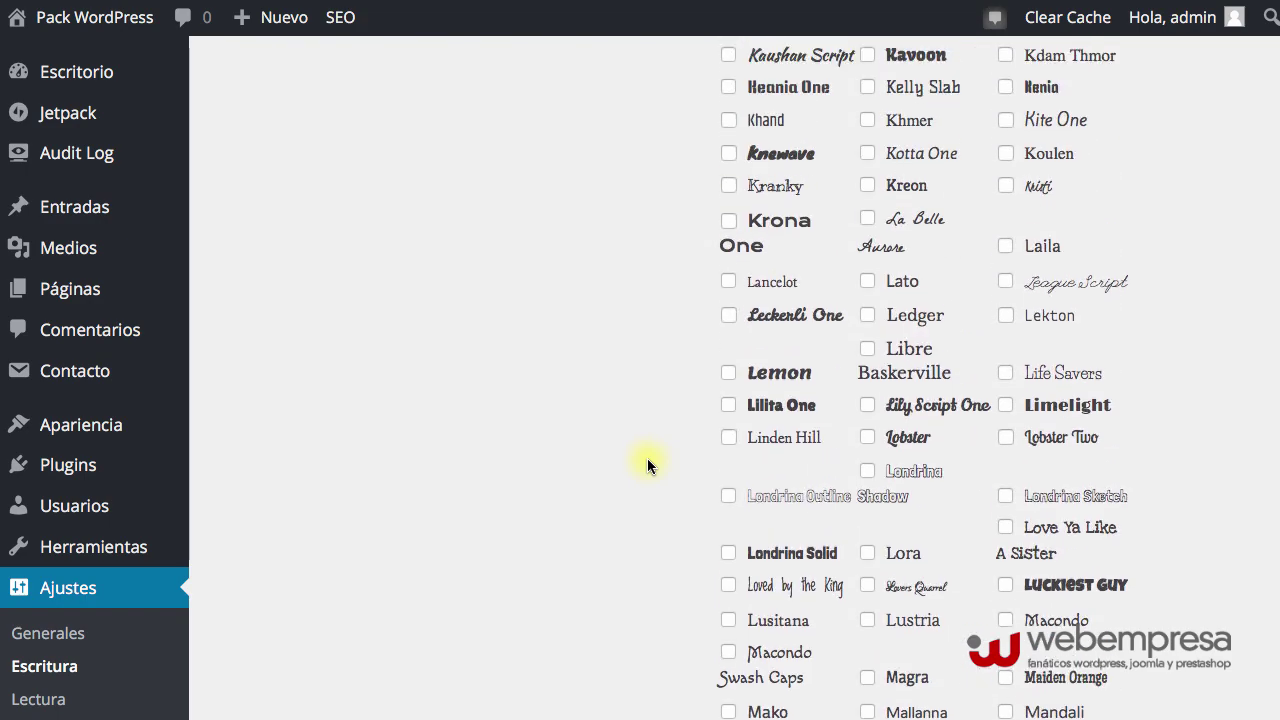
scroll(647, 465, up, 20)
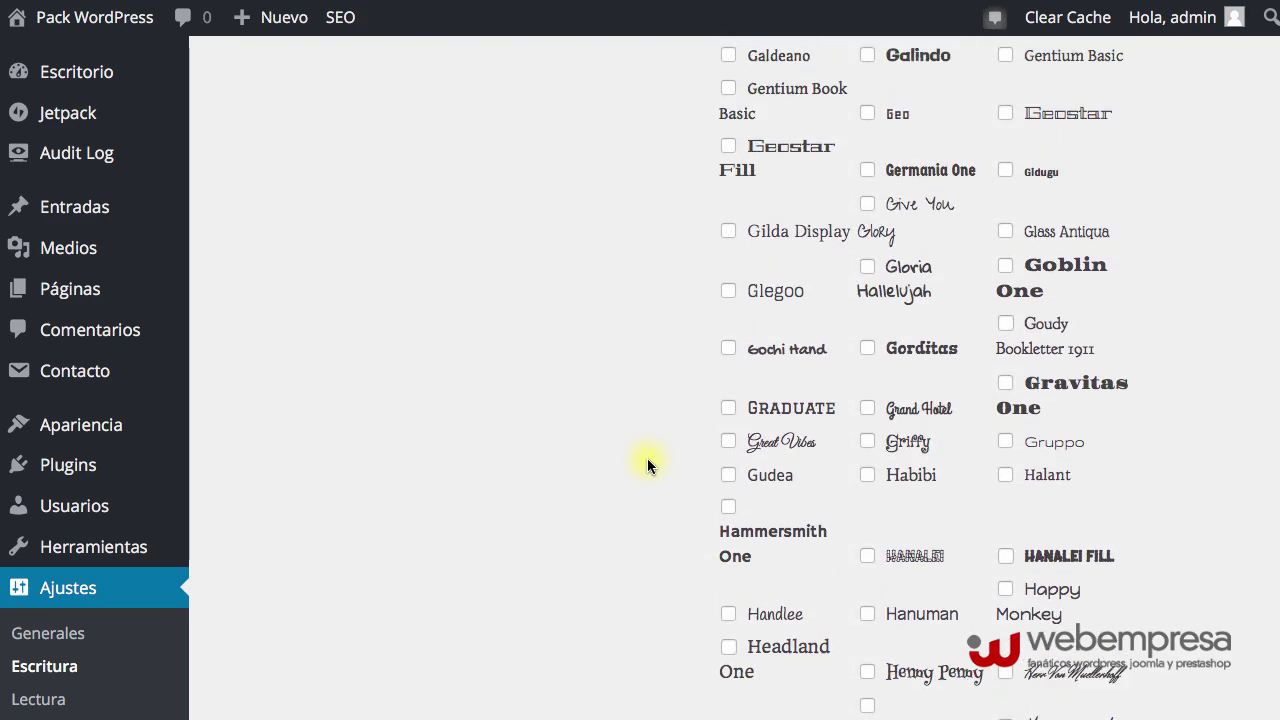
scroll(647, 465, down, 10)
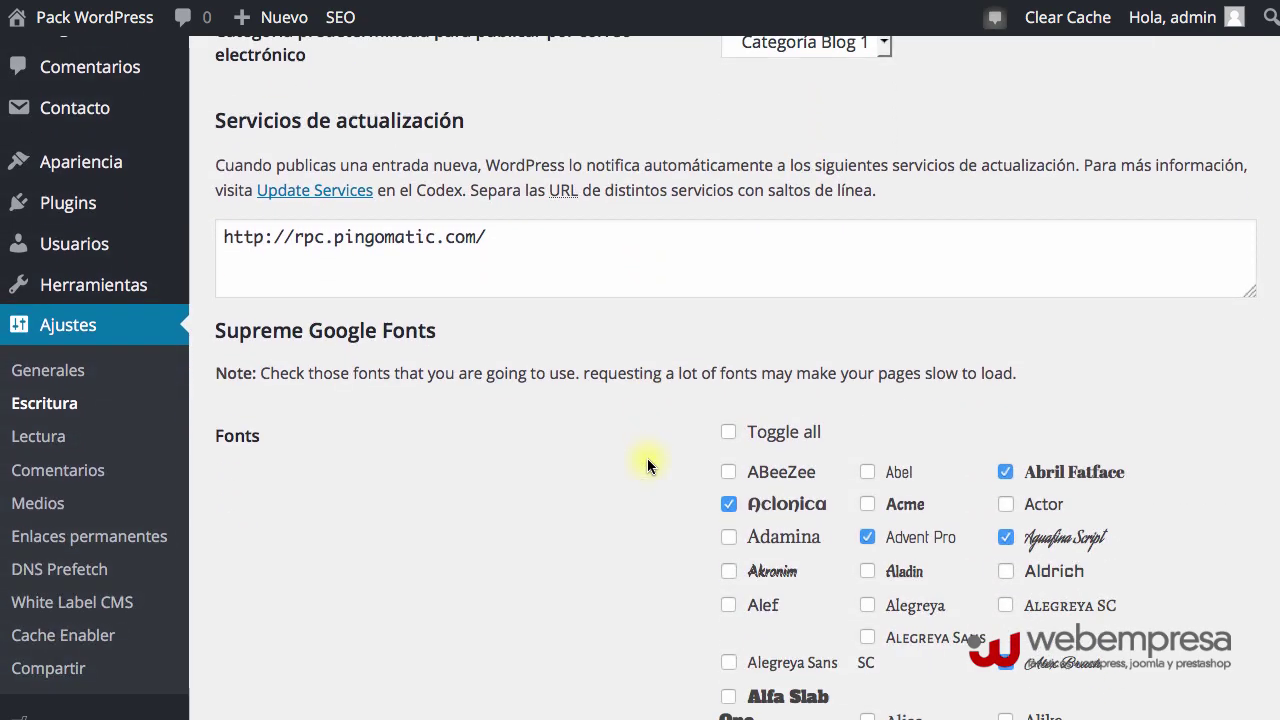
scroll(647, 460, down, 10)
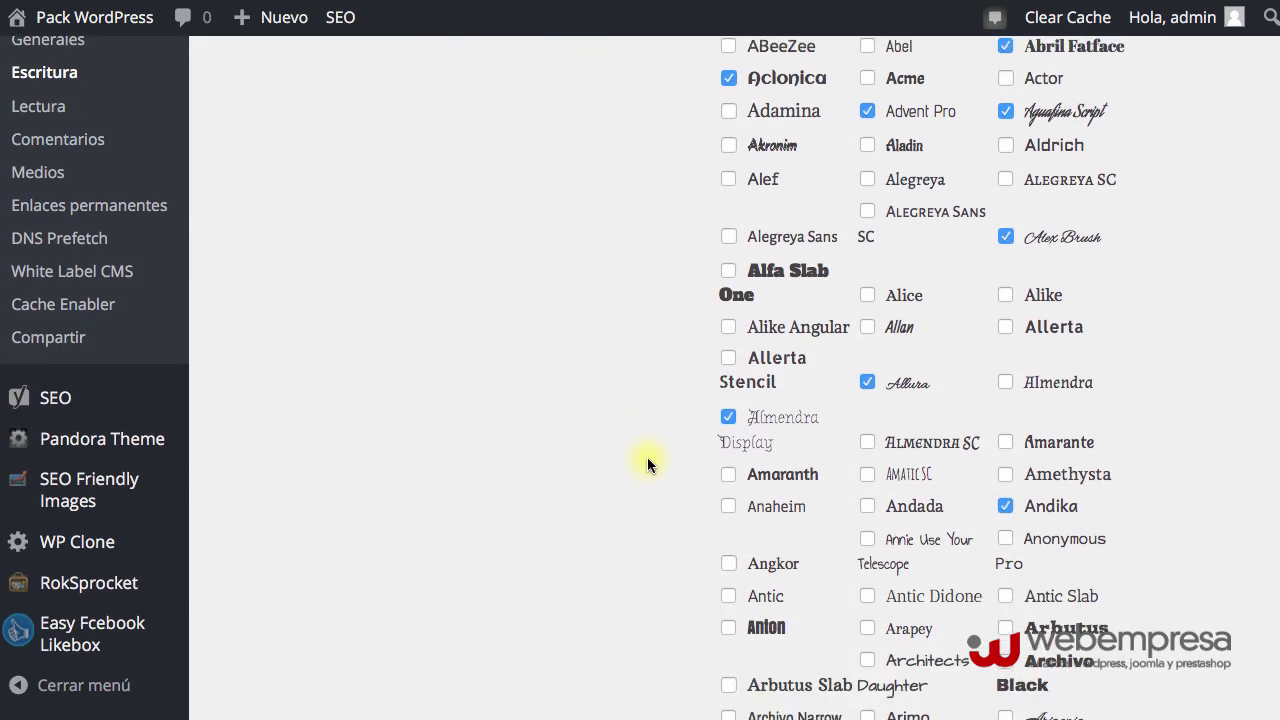
scroll(647, 463, down, 10)
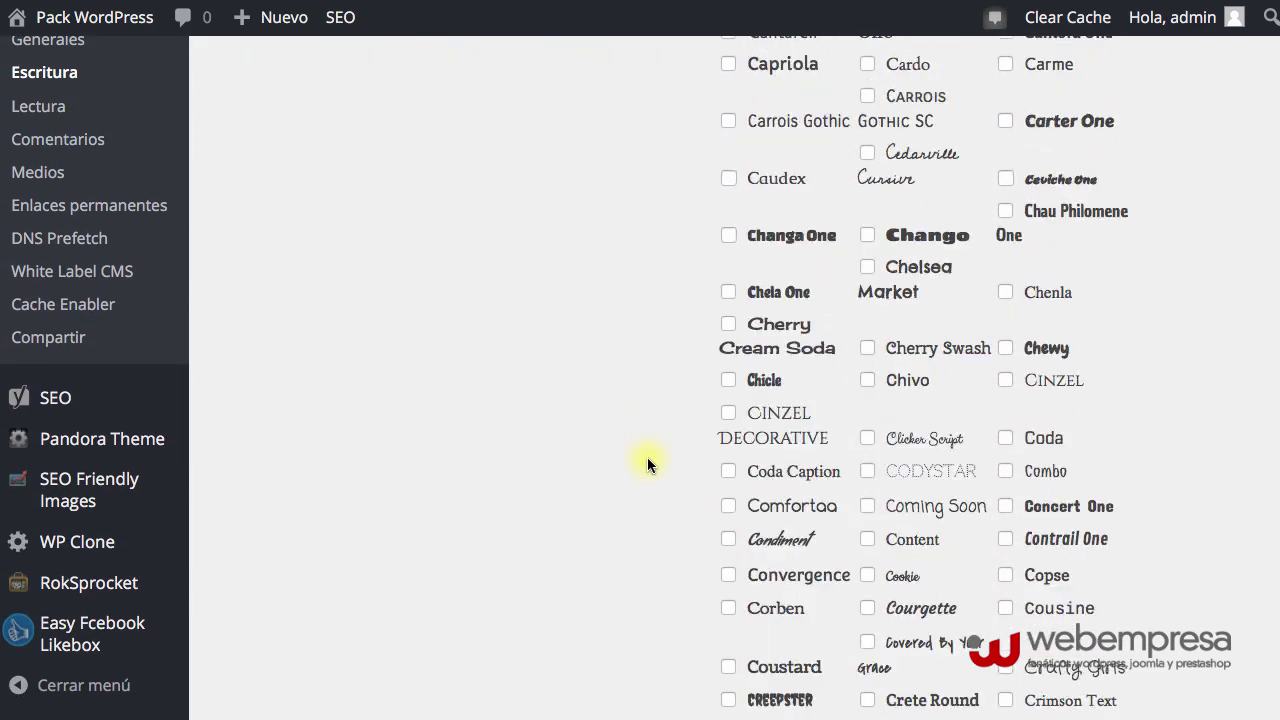
scroll(647, 464, down, 10)
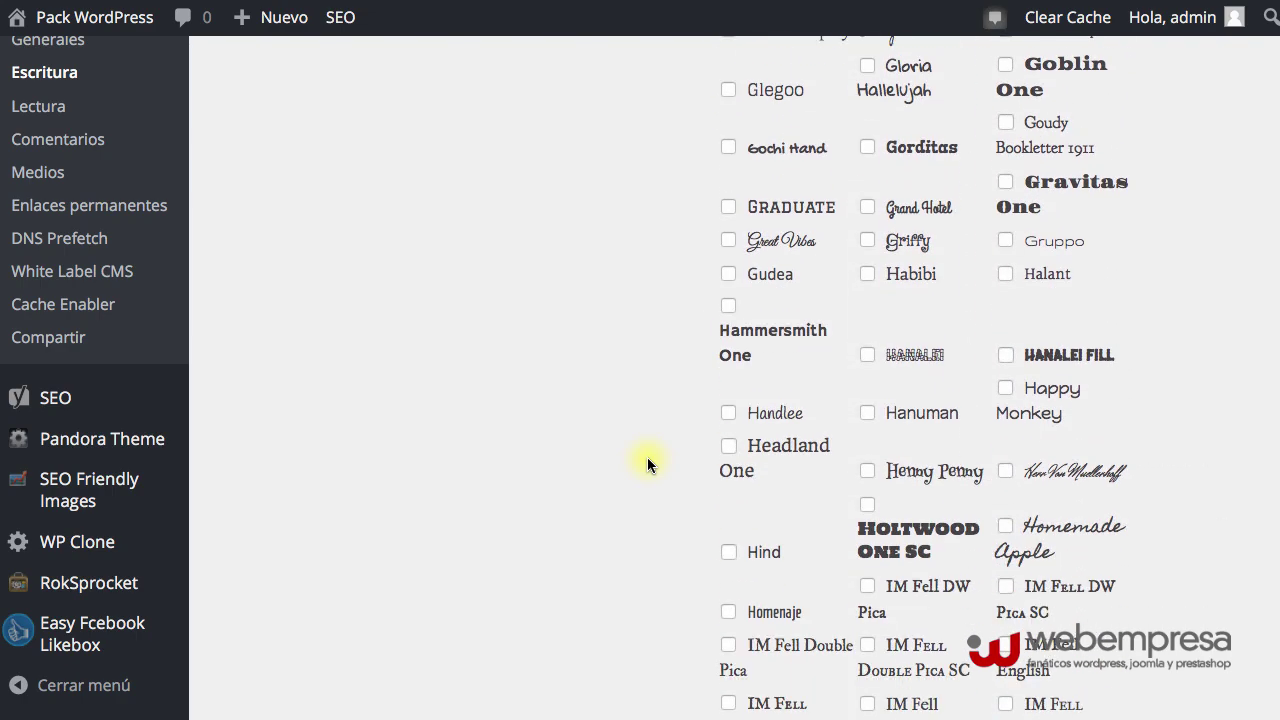
scroll(647, 464, up, 20)
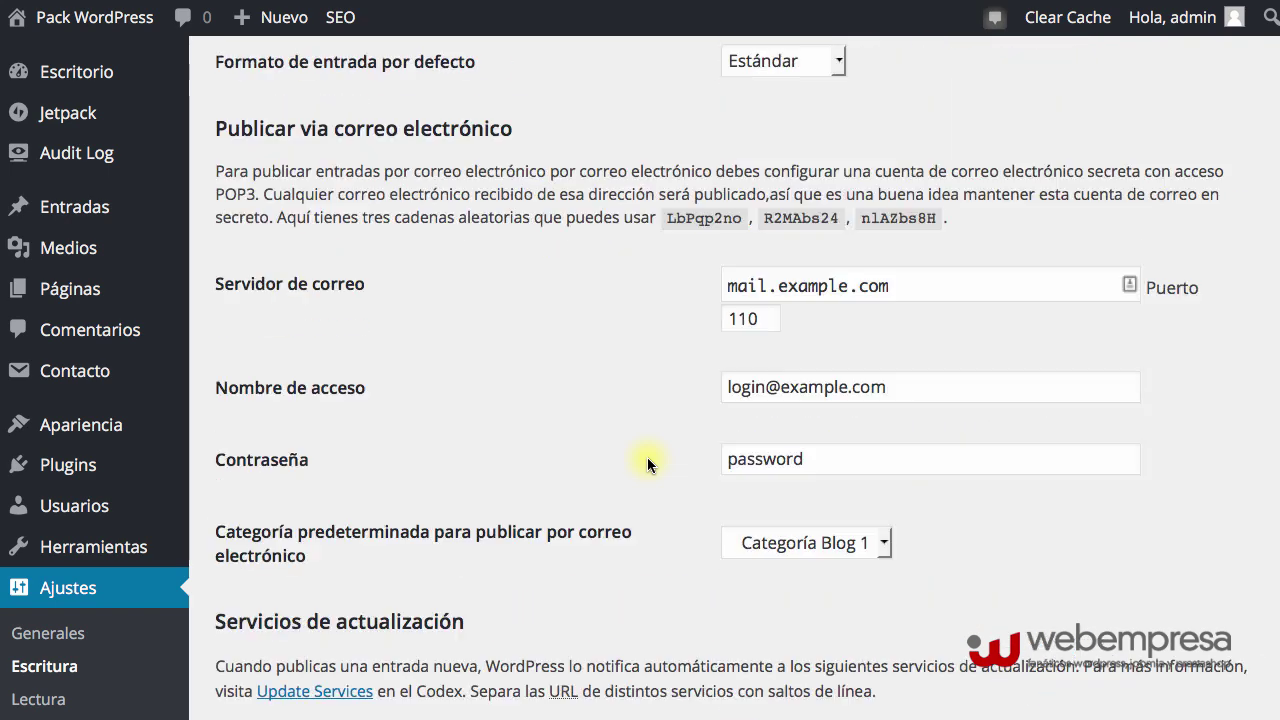
Step: Select every font in the Supreme Google Fonts list at once, and clear the whole selection again
scroll(647, 464, down, 10)
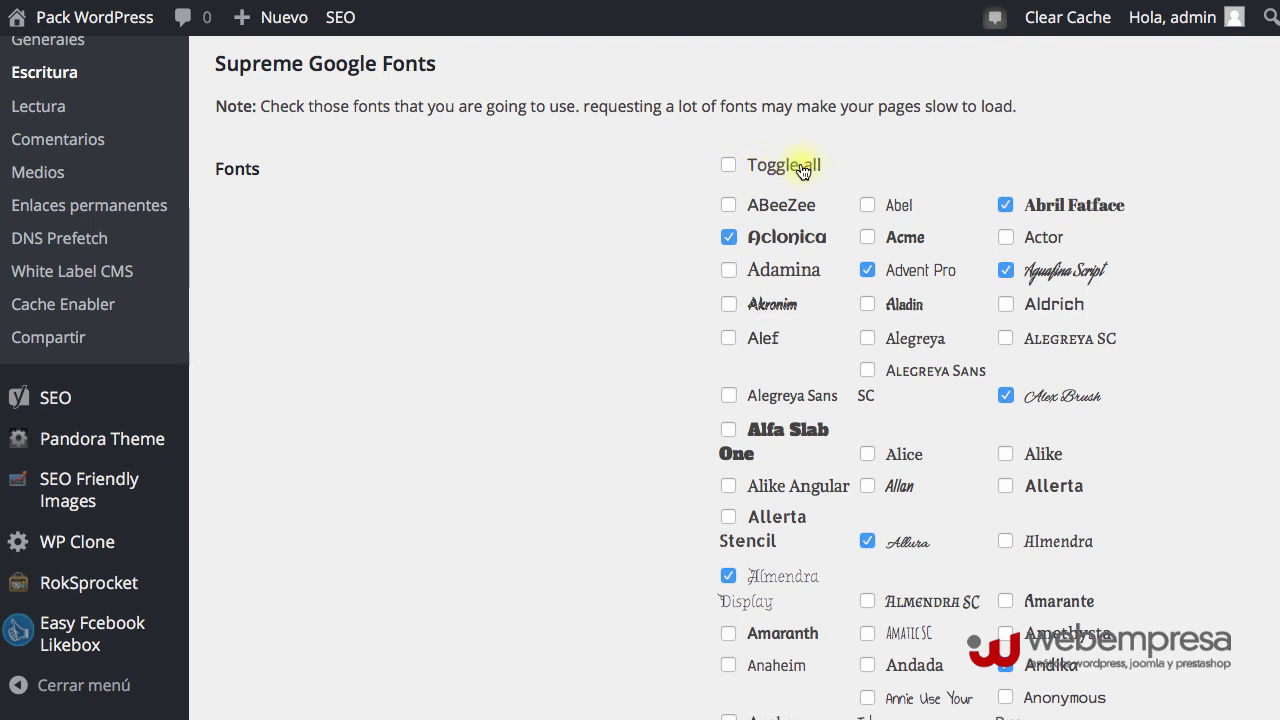
click(731, 167)
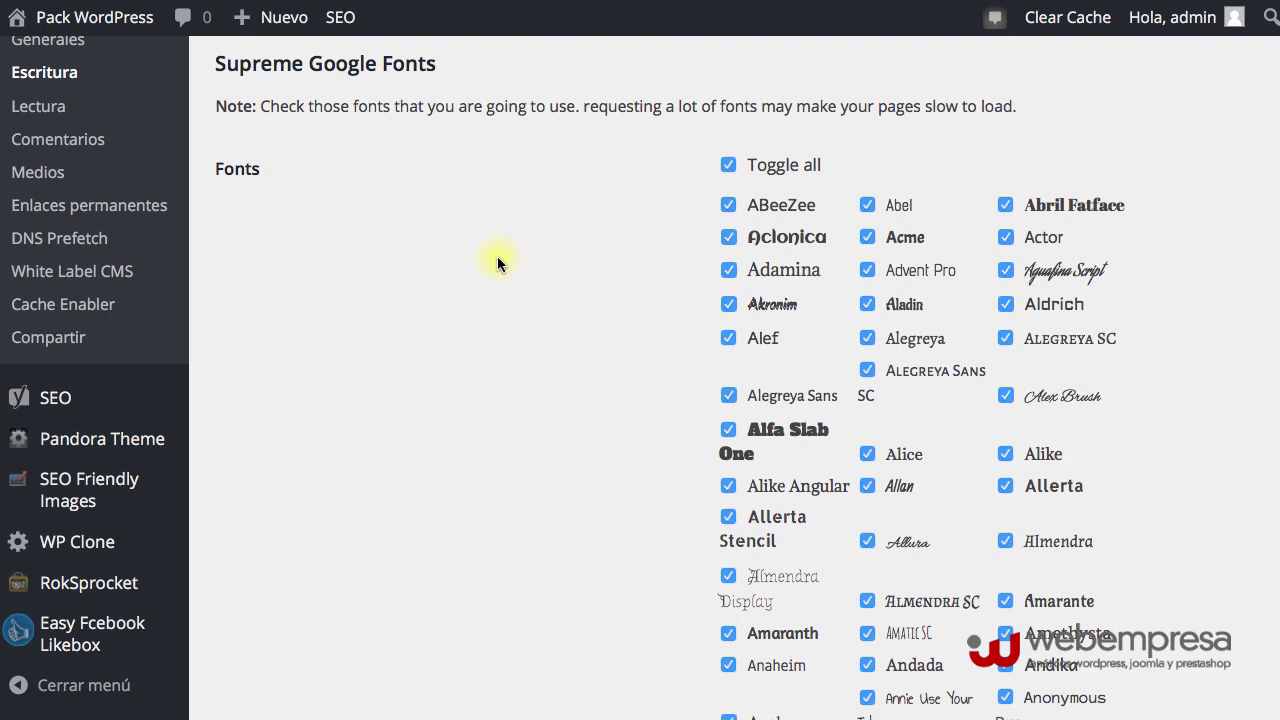
click(728, 164)
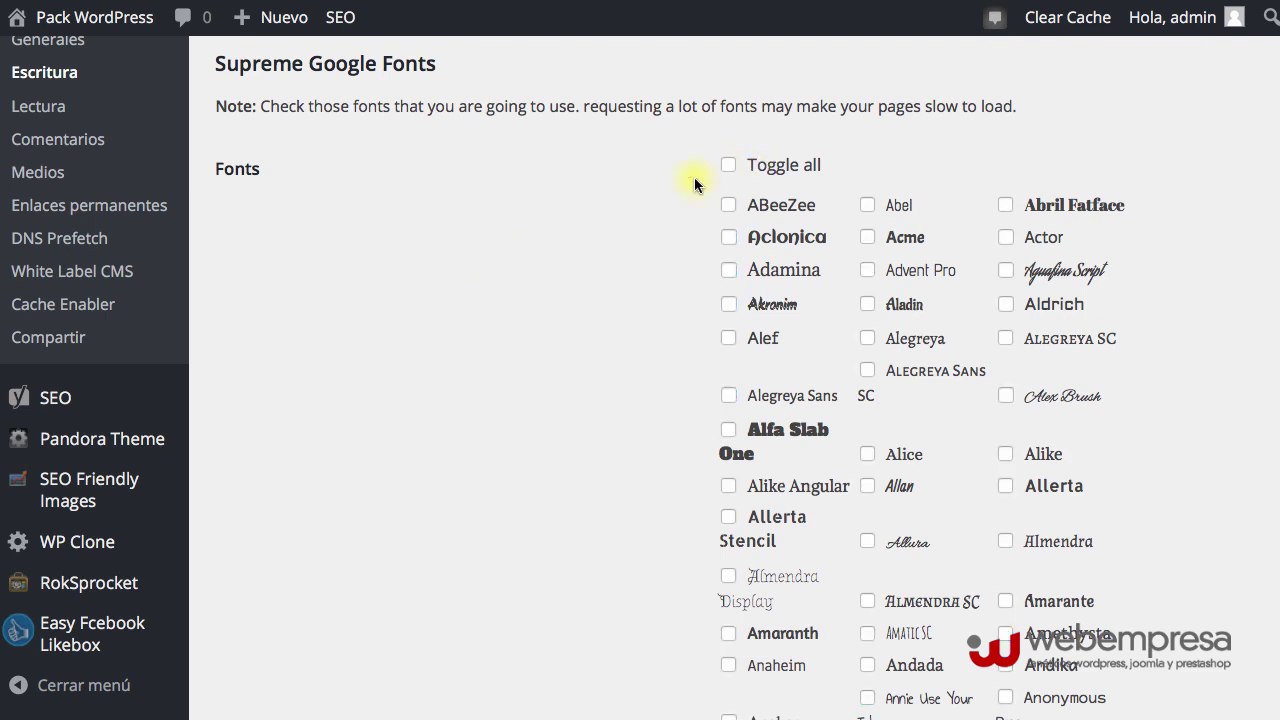
Step: Enable the fonts Aguafina Script, Almendra Display, Allura and Aladin, and save the writing settings
click(1006, 271)
click(729, 577)
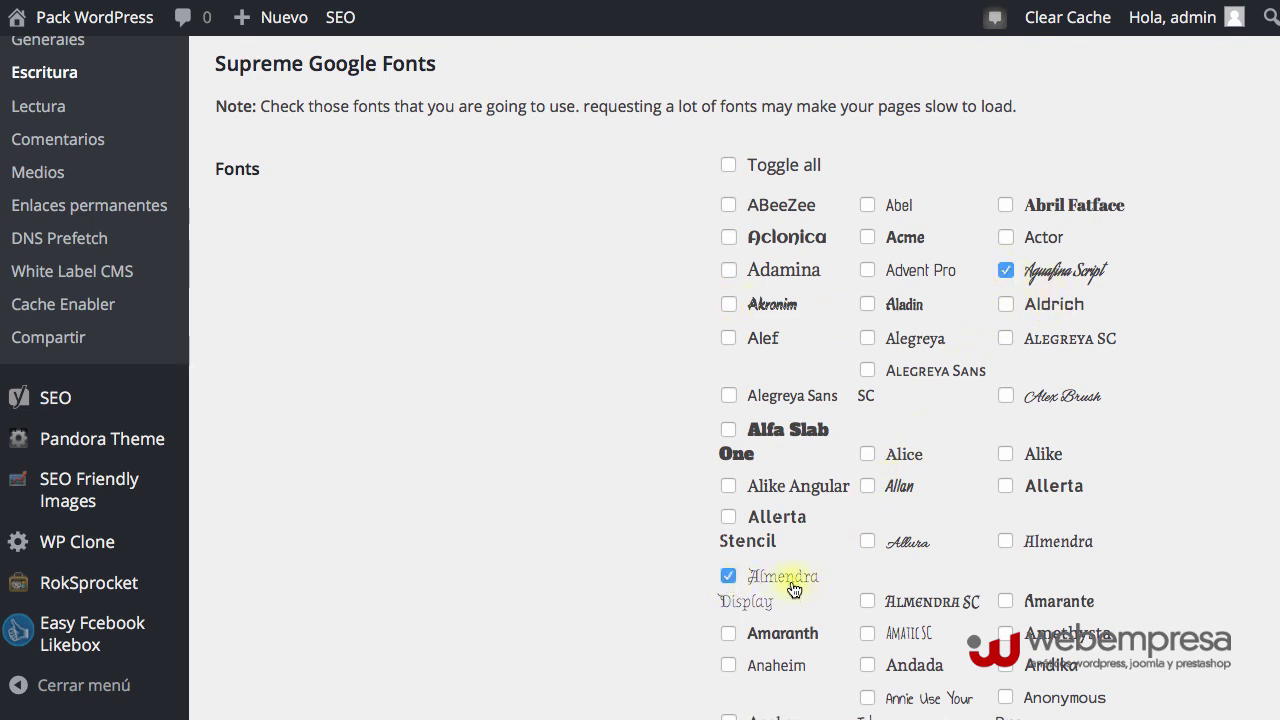
click(867, 541)
click(867, 304)
scroll(641, 295, down, 1)
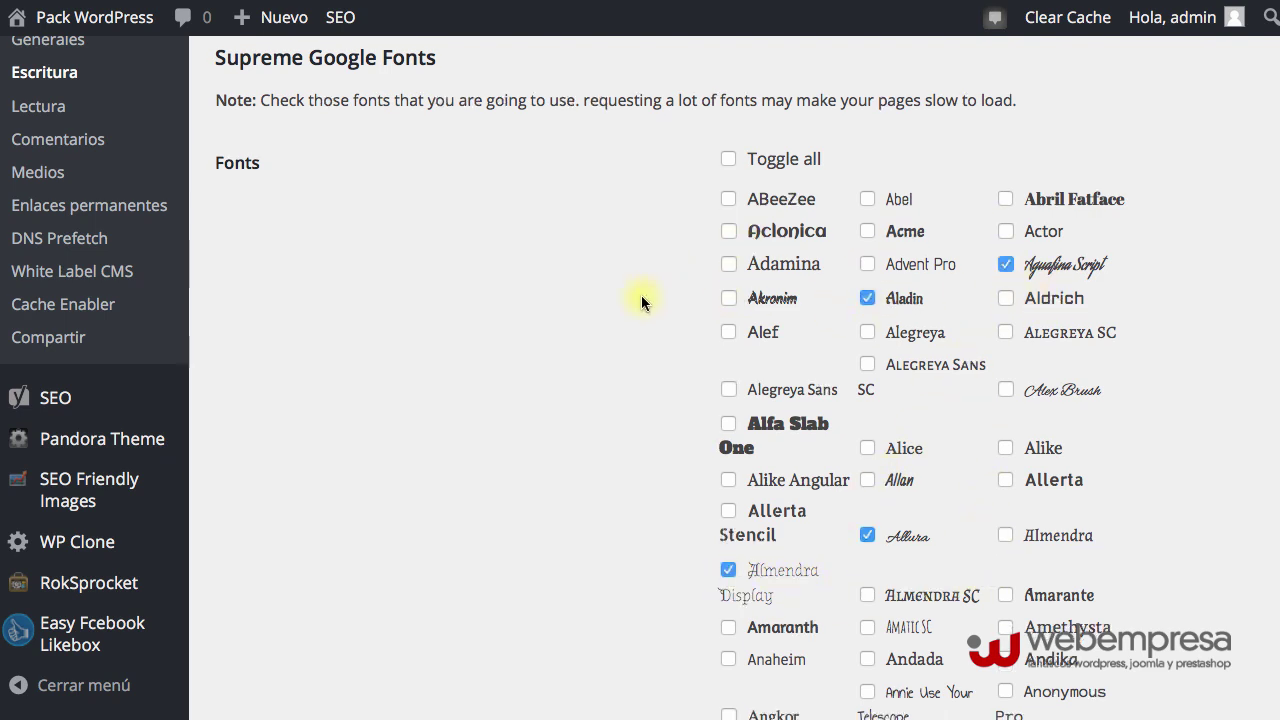
scroll(641, 295, down, 20)
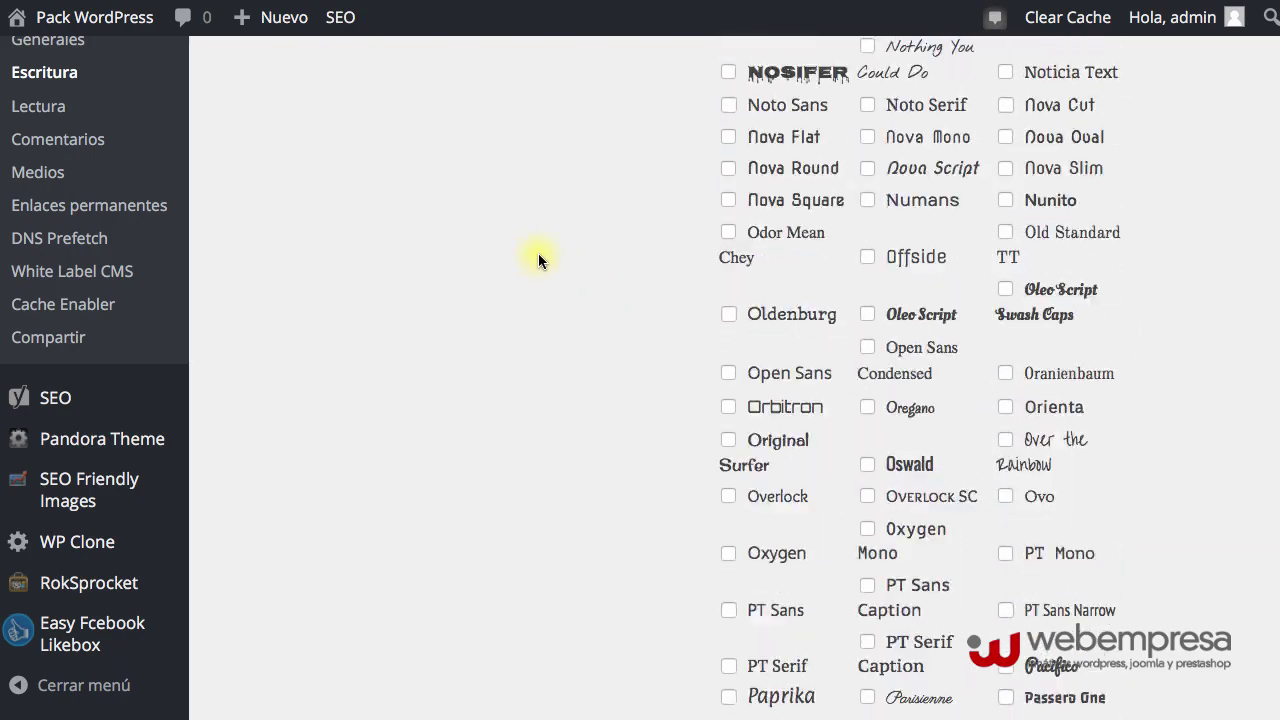
scroll(538, 260, down, 15)
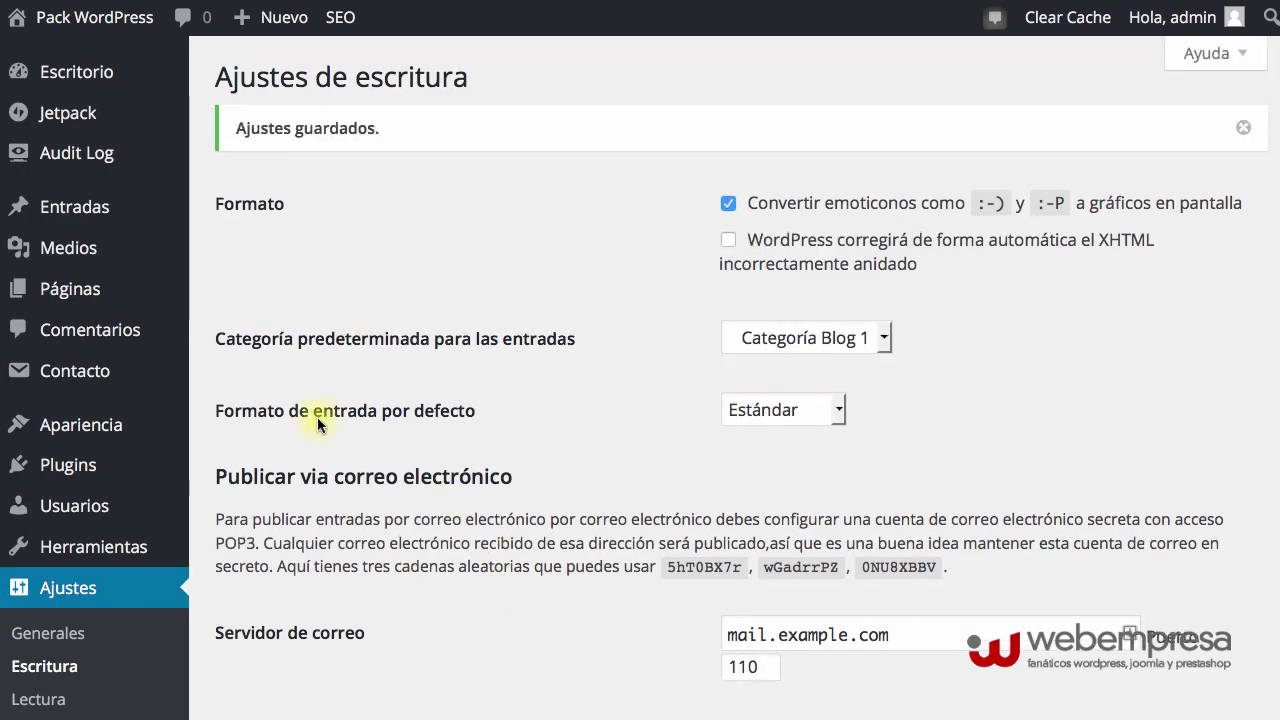
Step: Open the post "Muy lejos, más allá de las montañas de palabras" for editing and check the editor's font family choices
mouse_move(69, 207)
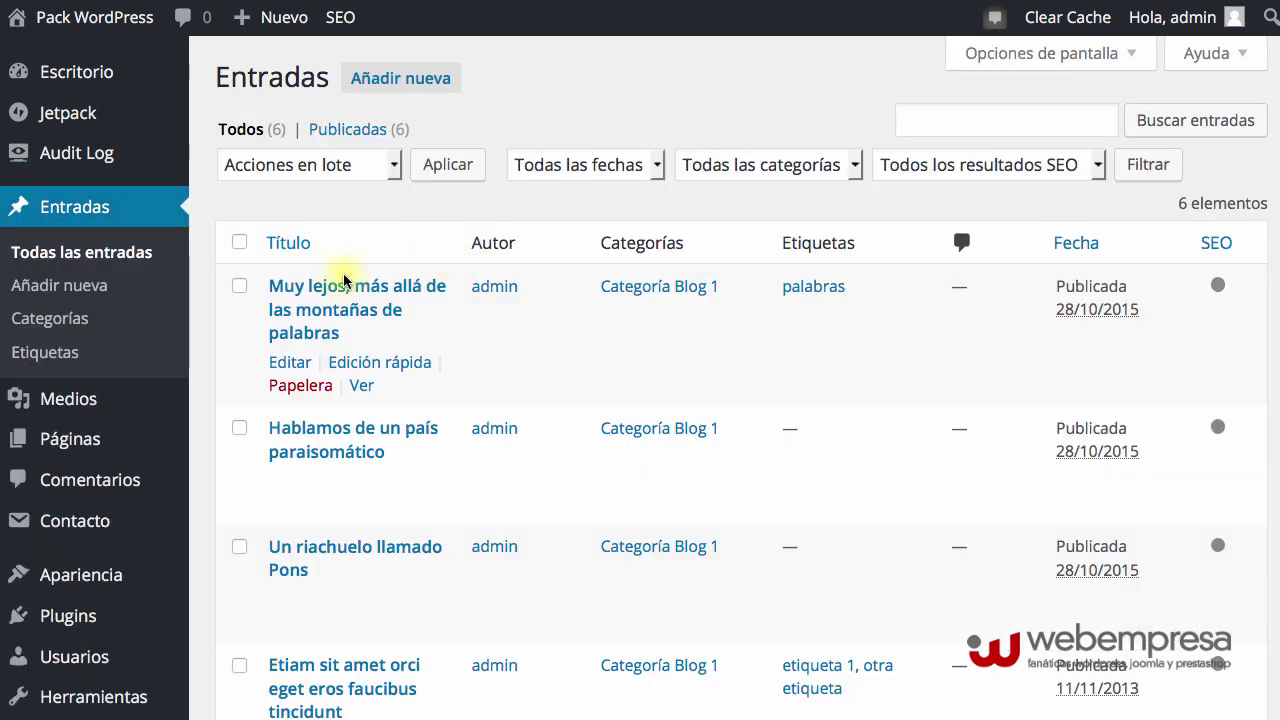
click(337, 284)
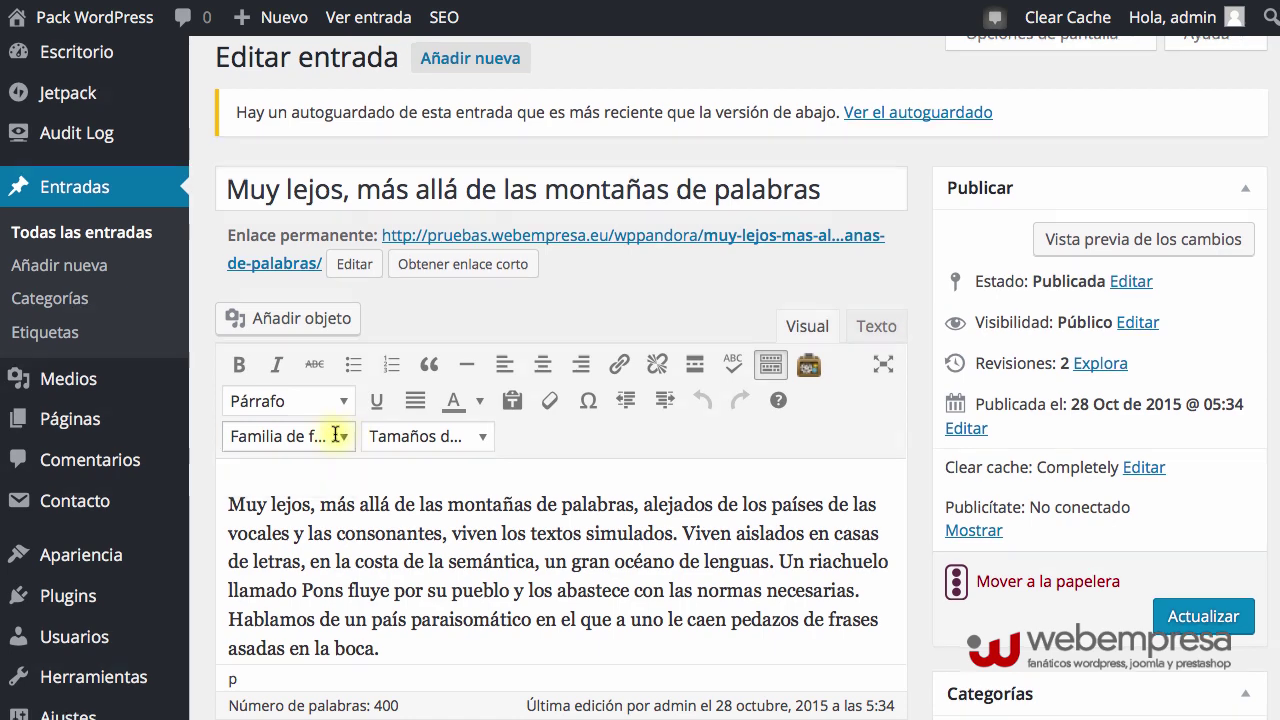
scroll(336, 434, down, 5)
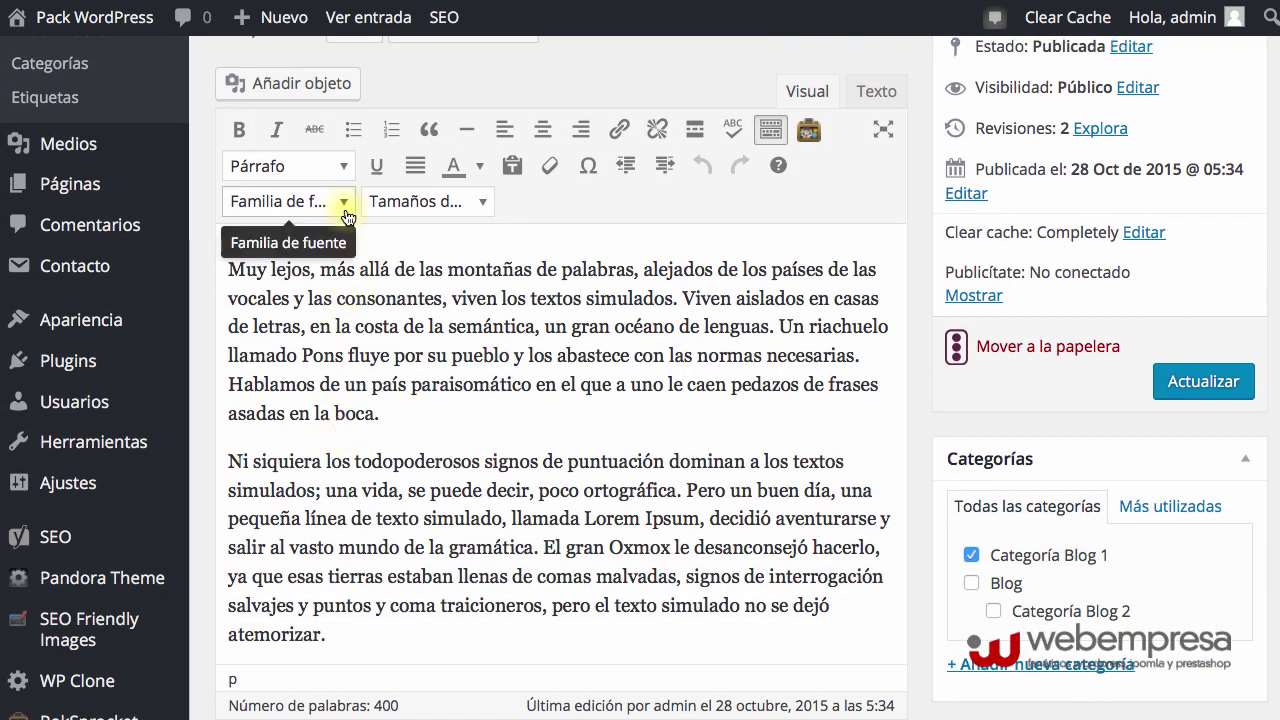
click(345, 203)
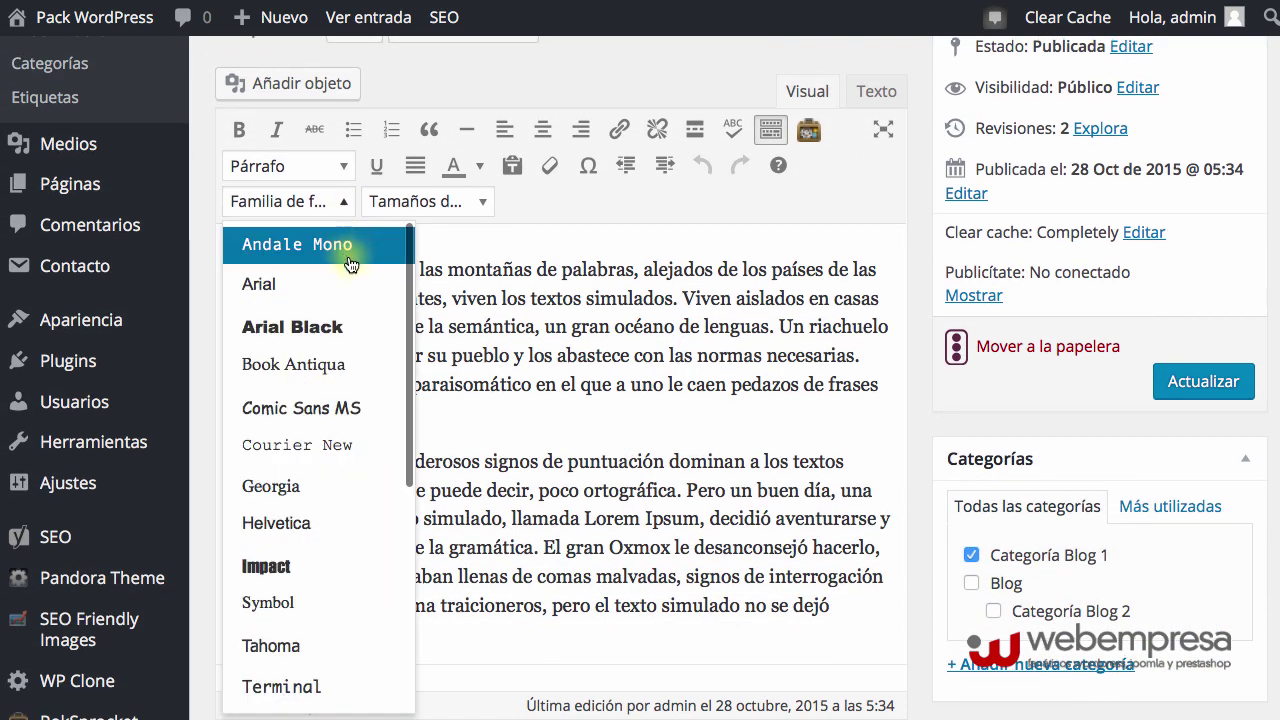
scroll(334, 356, down, 2)
scroll(334, 356, down, 9)
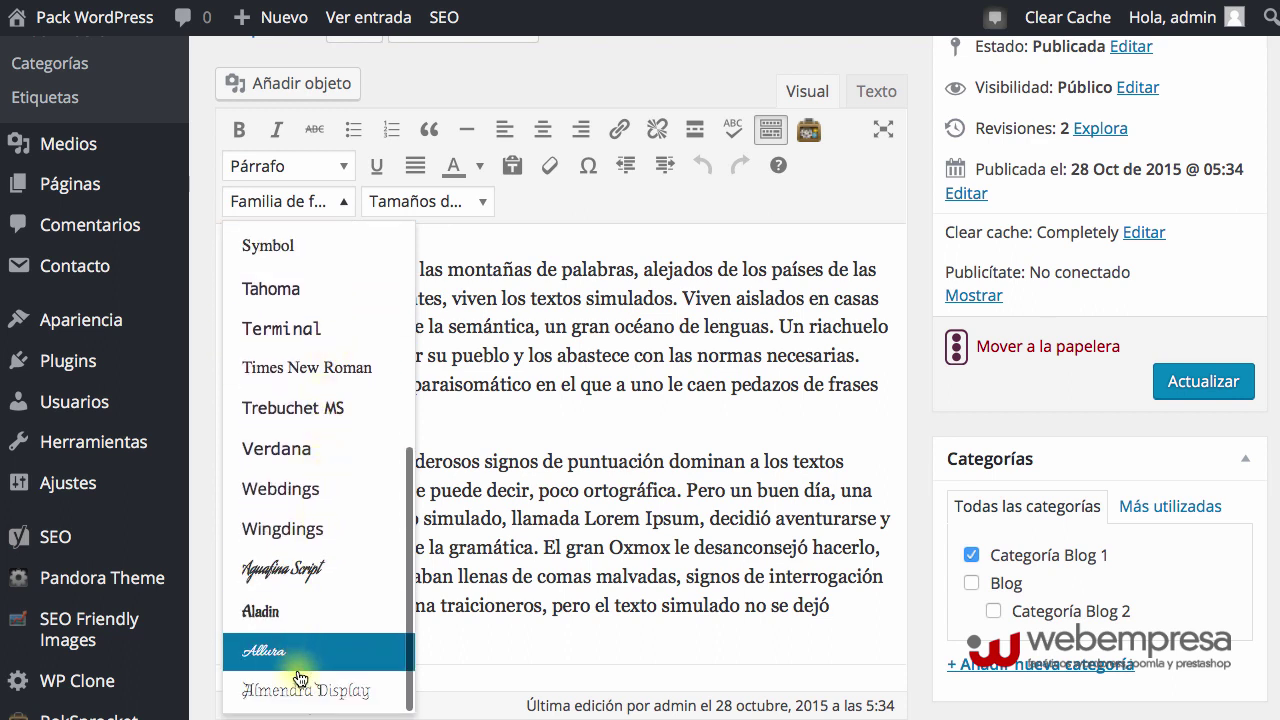
click(553, 416)
Step: Apply the Aladin font to the phrase "más allá de las montañas de palabras" in the first paragraph
drag(320, 268, 634, 268)
click(337, 203)
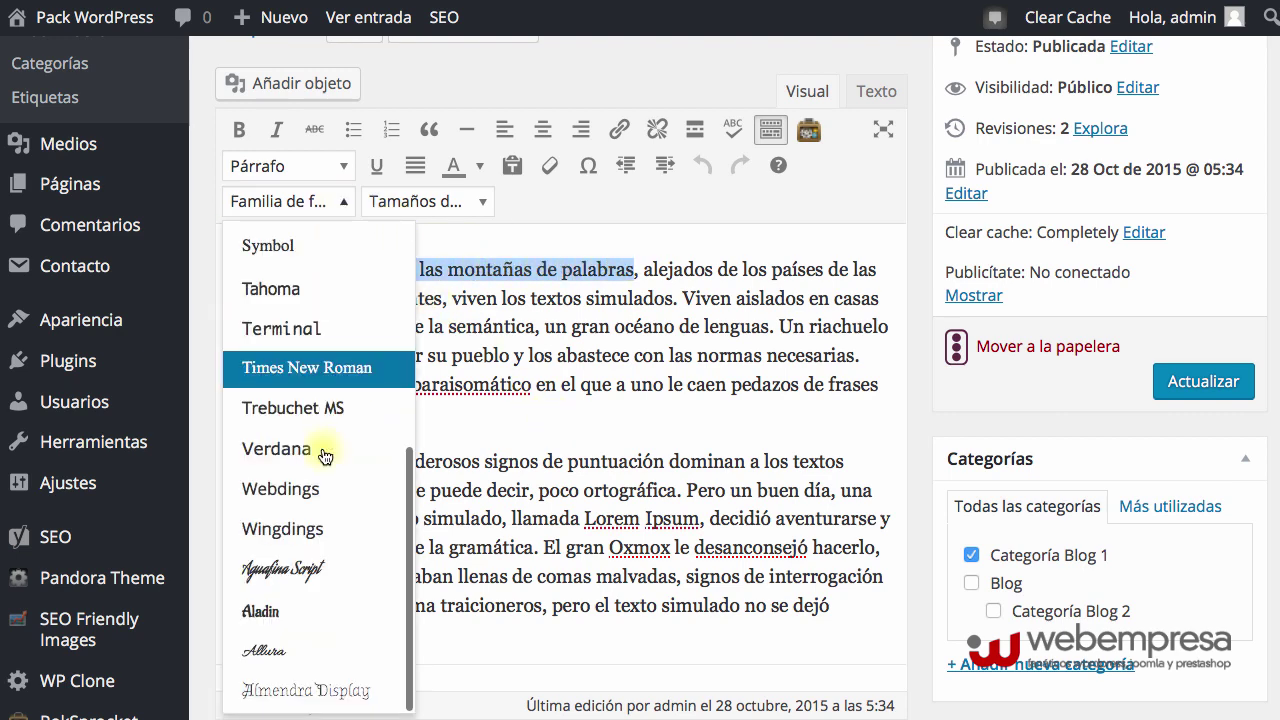
click(262, 615)
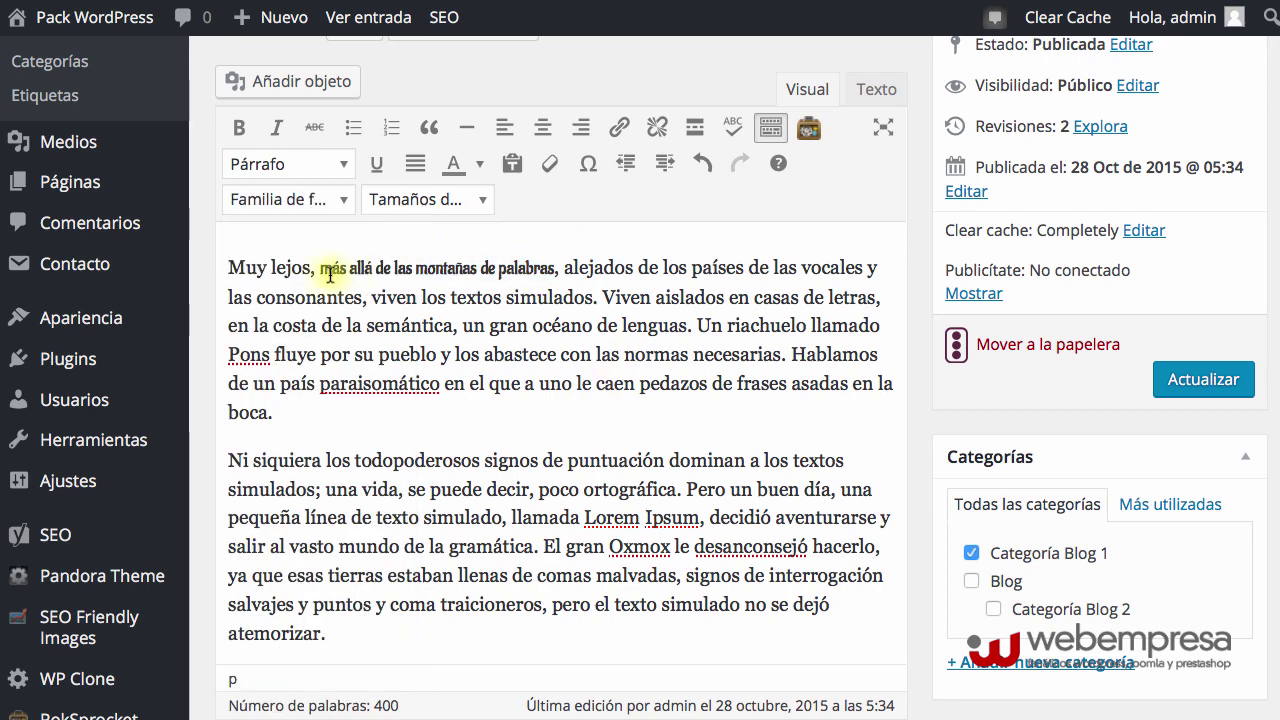
Step: Set the font size of the phrase "más allá de las montañas de palabras" to 18pt
drag(320, 268, 550, 268)
click(427, 199)
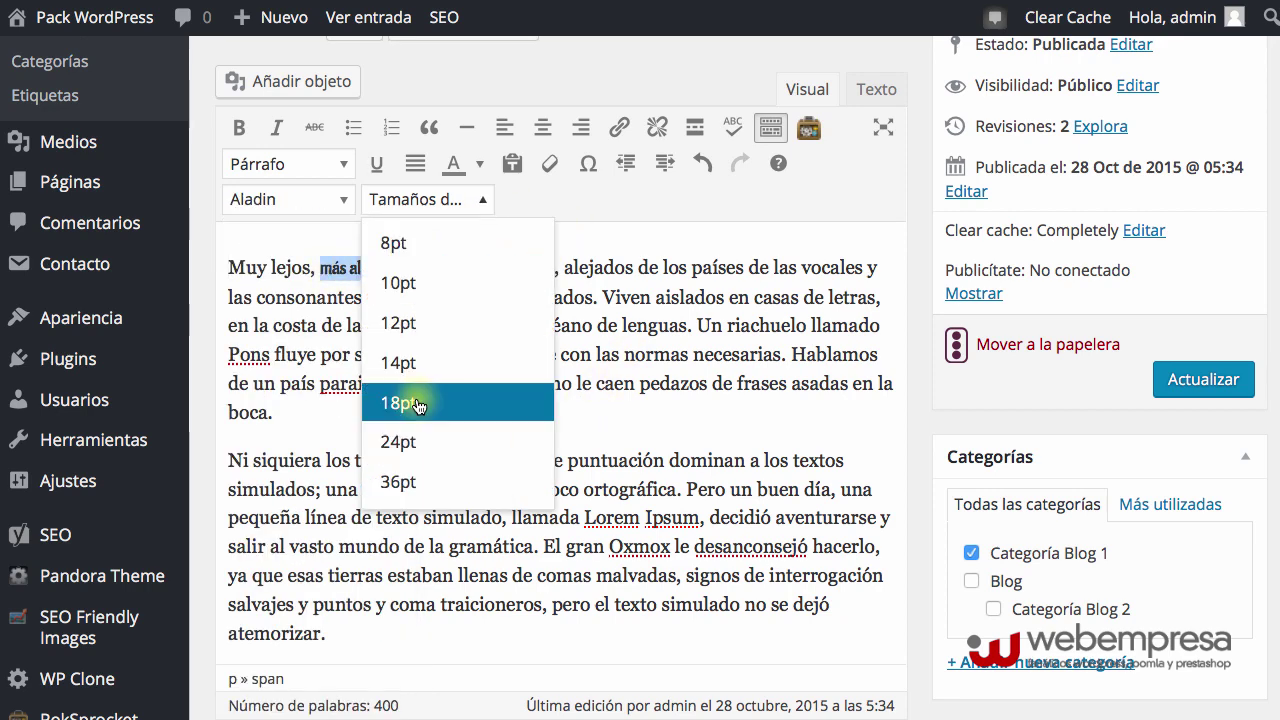
click(449, 322)
click(537, 347)
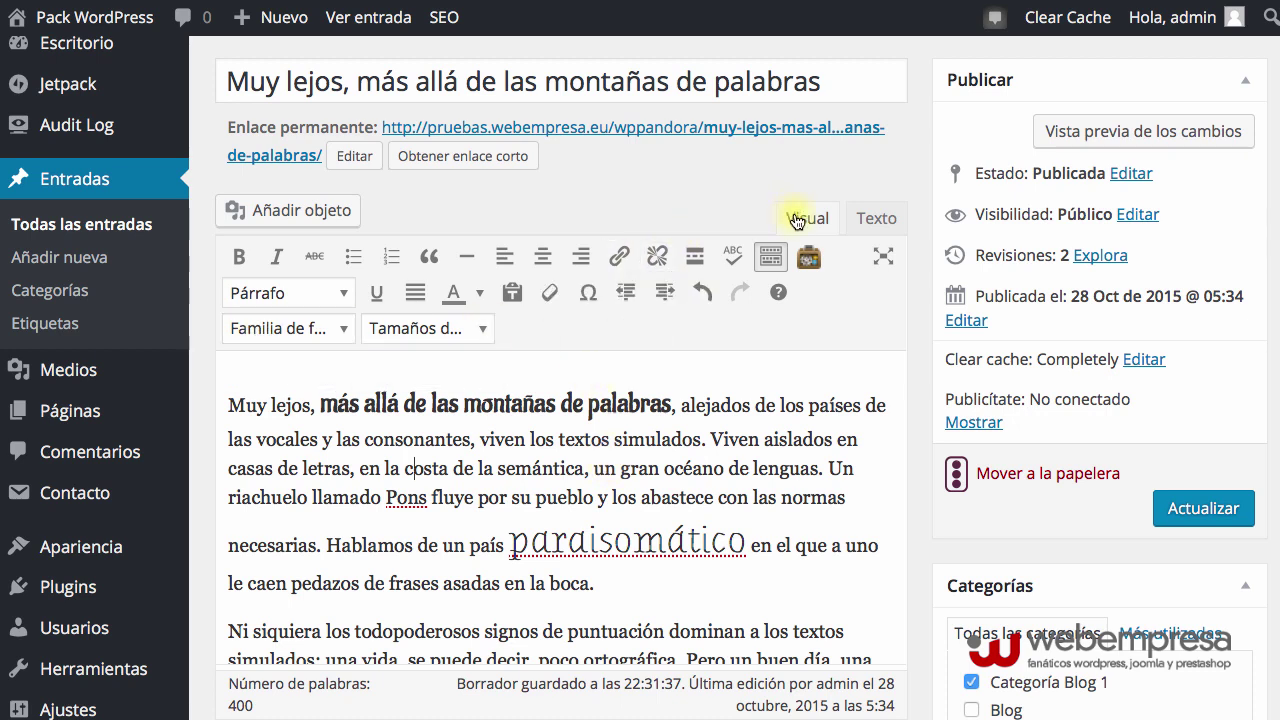
Step: Review the standard and added Google fonts offered in the post editor's font family list
click(332, 337)
scroll(329, 330, down, 1)
scroll(329, 300, up, 3)
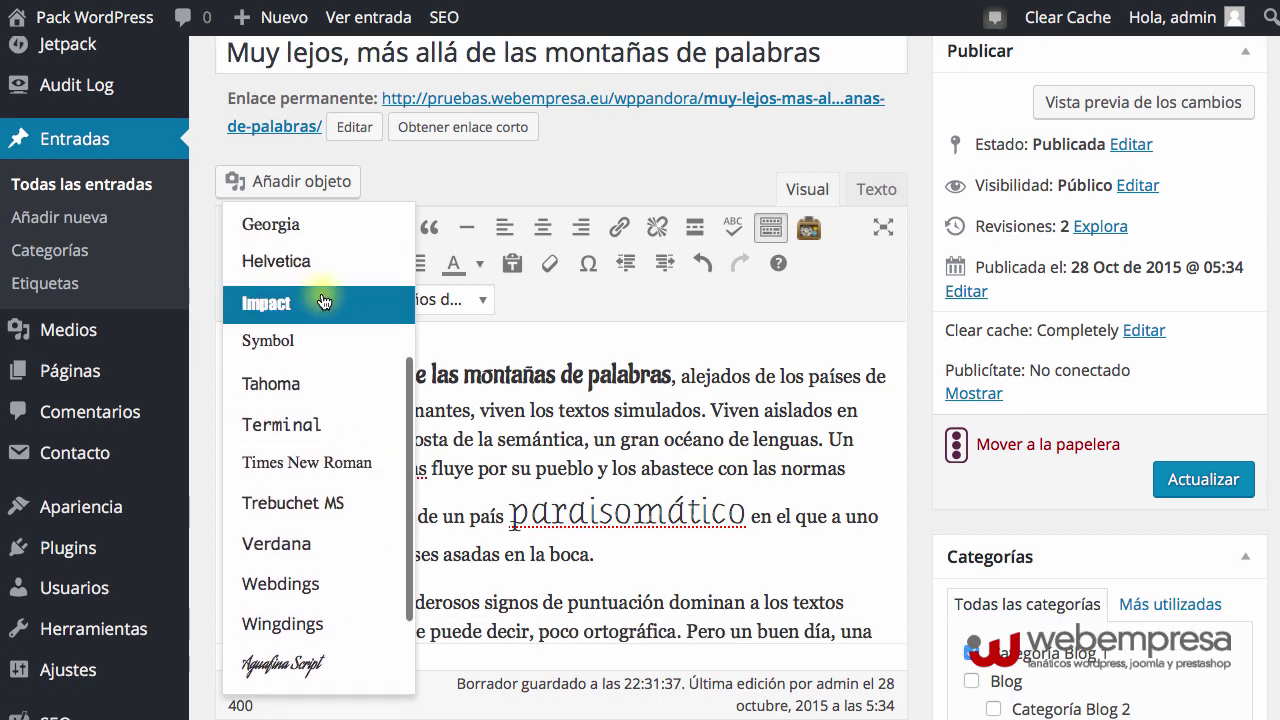
scroll(300, 491, down, 3)
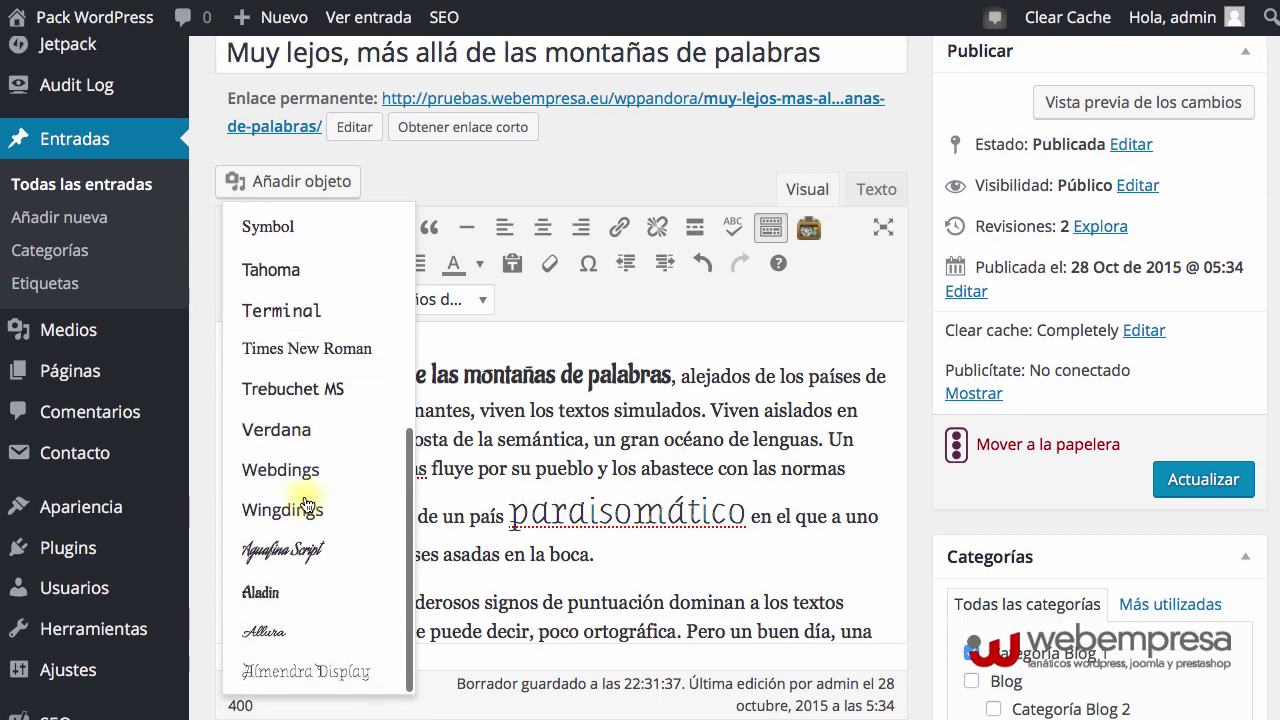
scroll(307, 503, down, 1)
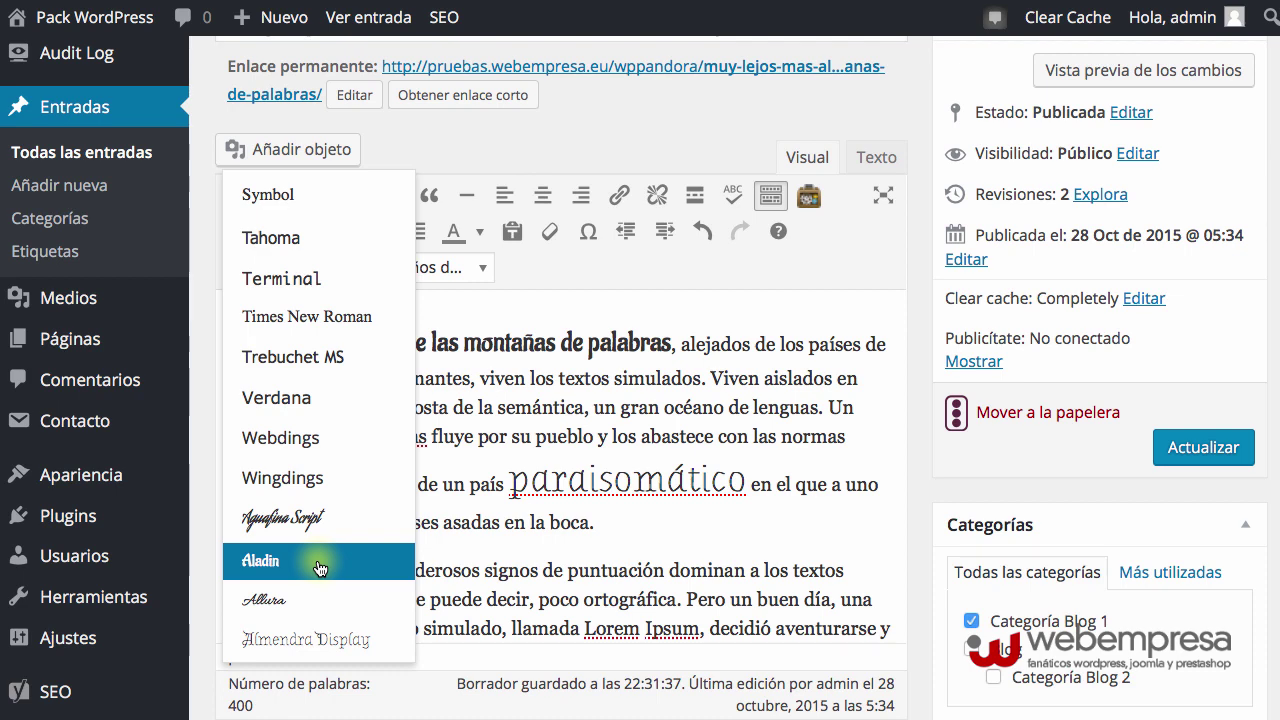
scroll(655, 347, up, 3)
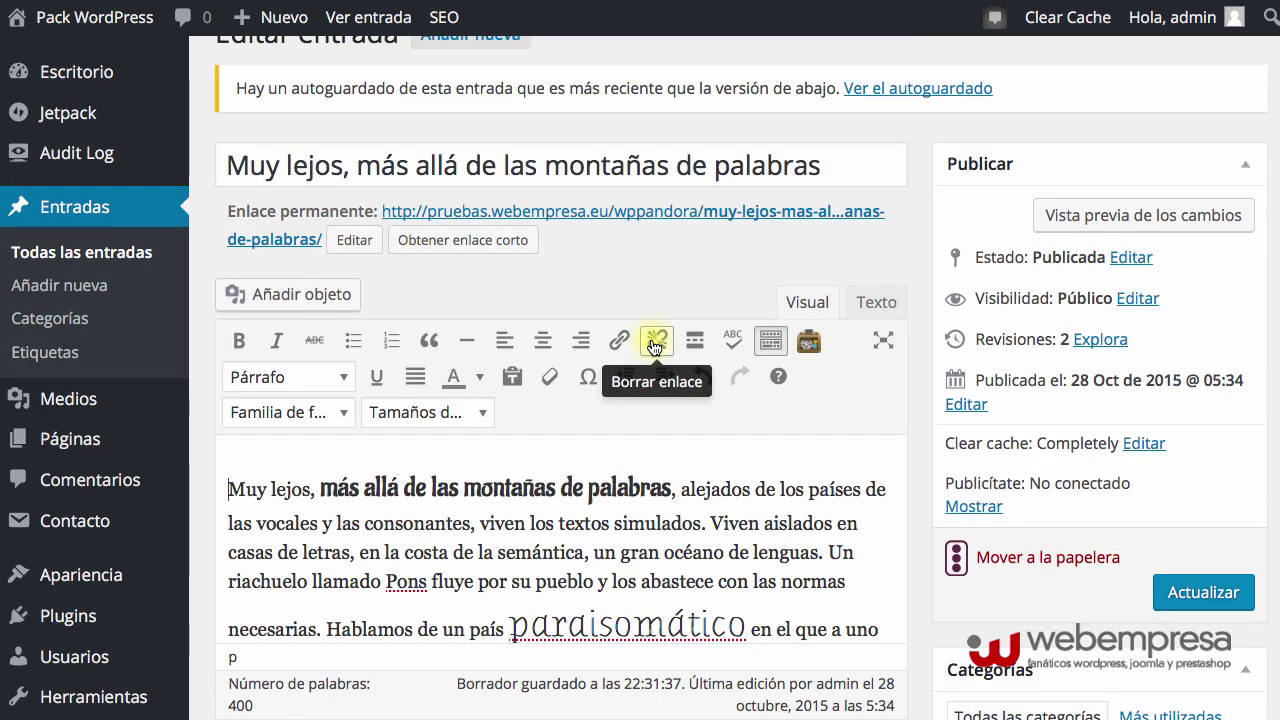